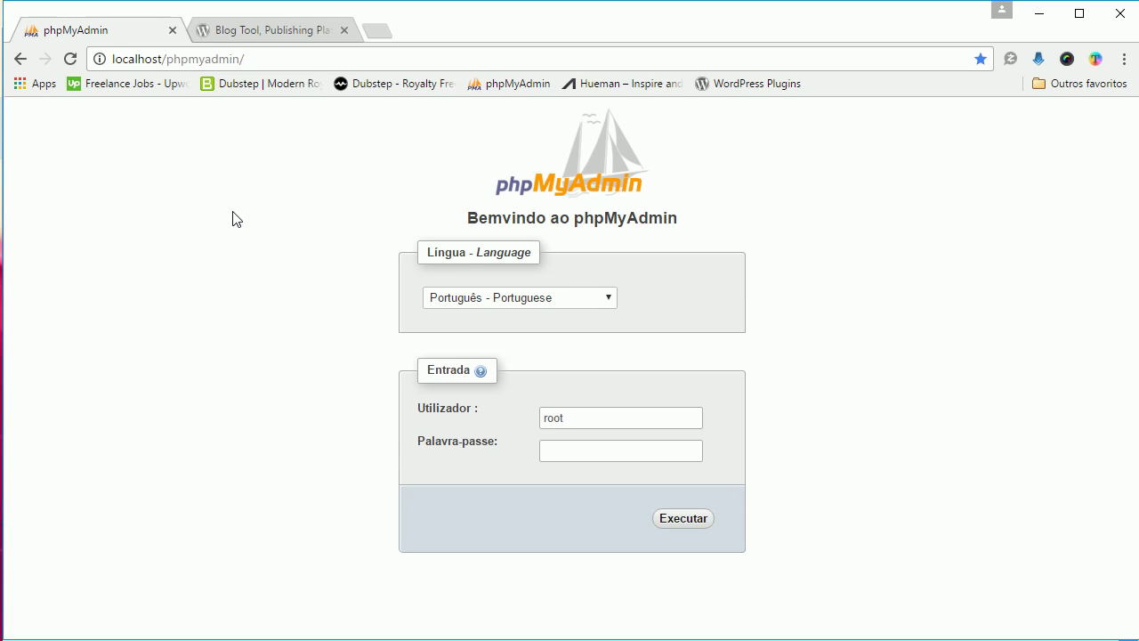
Switch to the WordPress.org browser tab
left_click(268, 33)
Download the Brazilian Portuguese WordPress 4.6.1 zip from br.wordpress.org
left_click(245, 61)
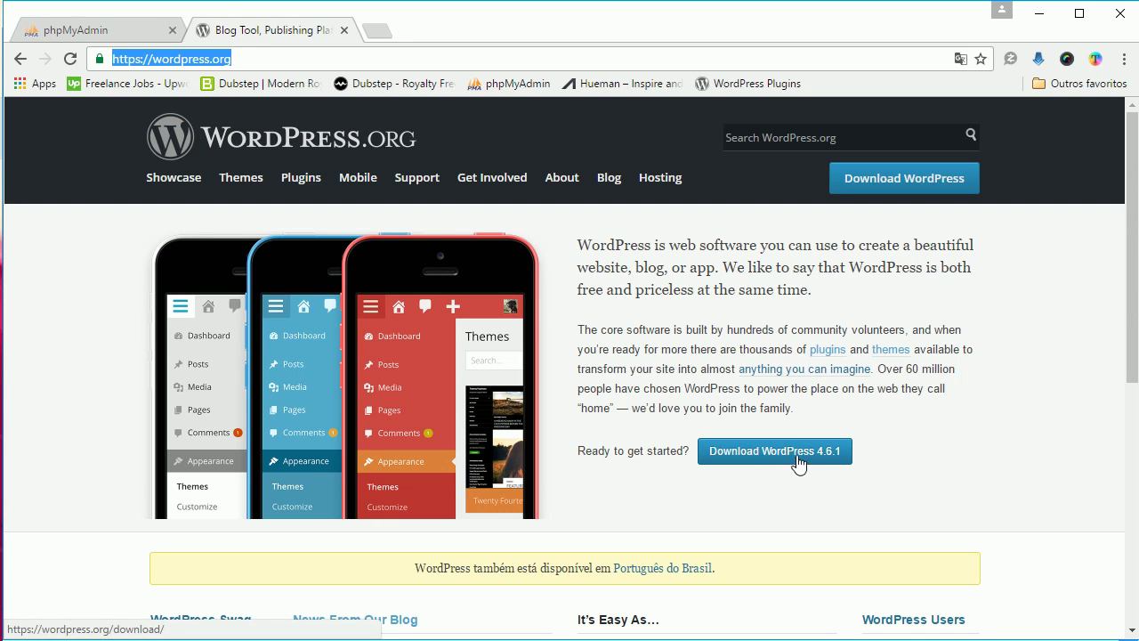
scroll(834, 471, "down", 1)
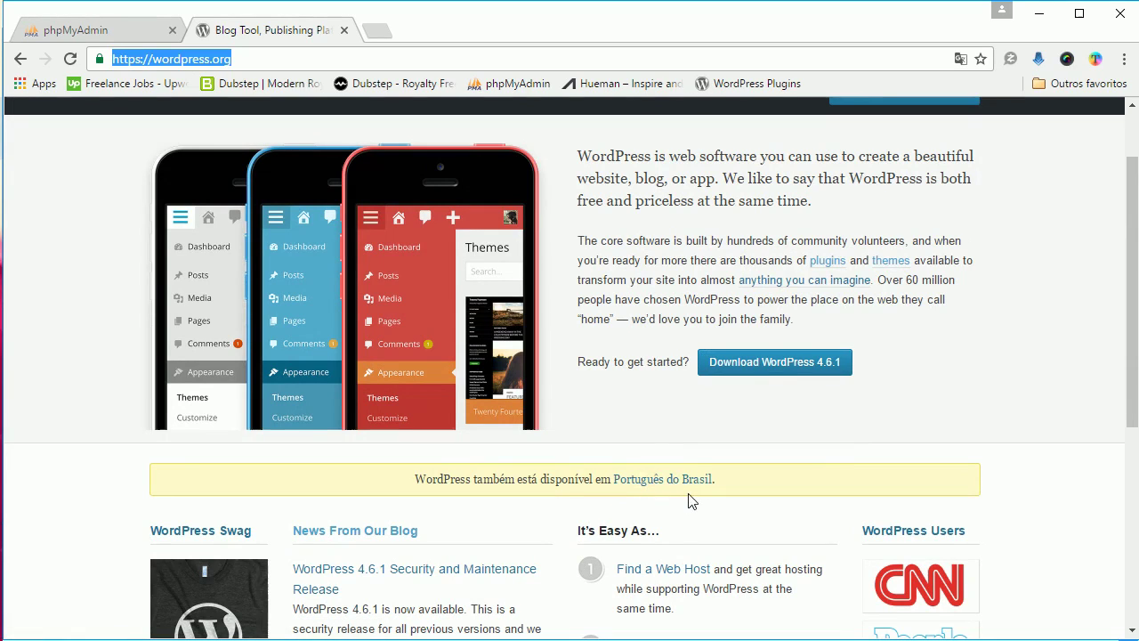
left_click(657, 483)
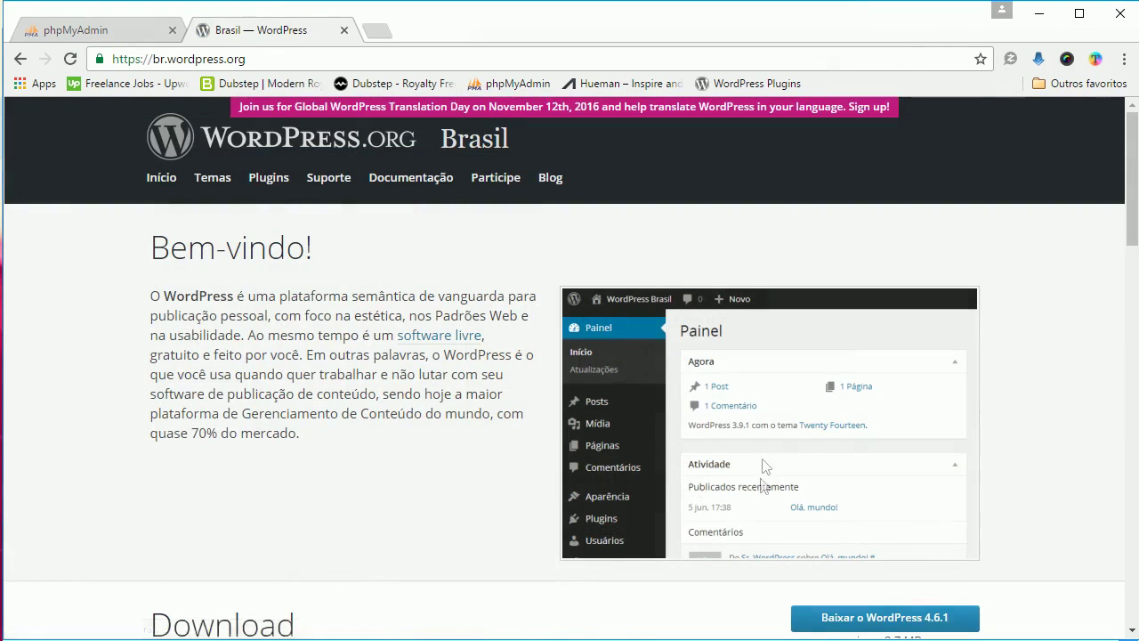
scroll(674, 367, "down", 3)
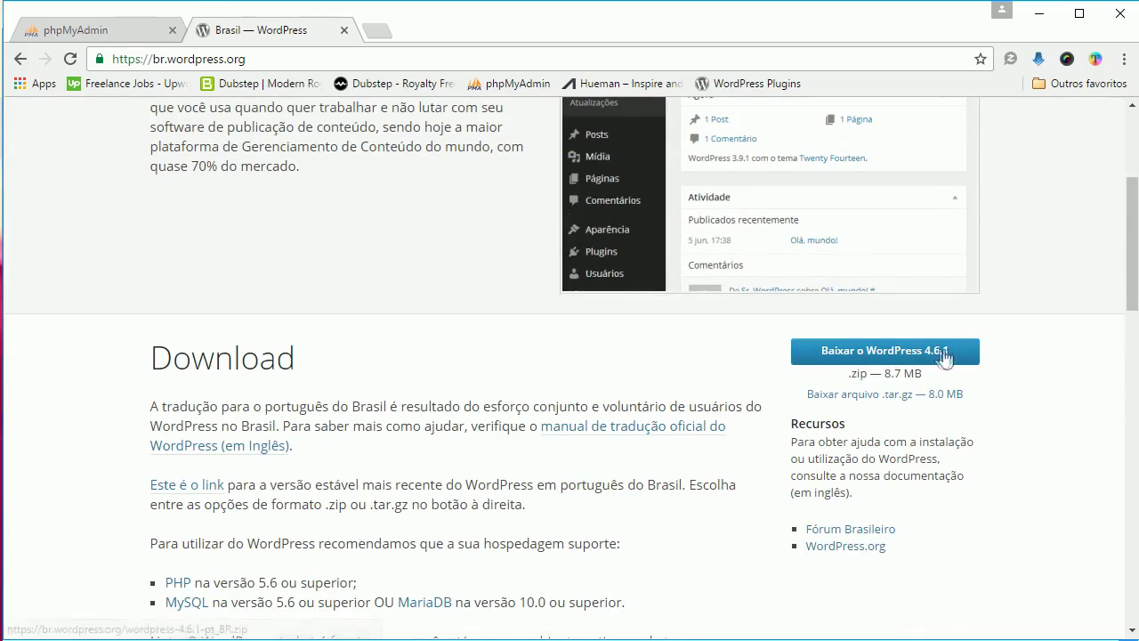
left_click(893, 352)
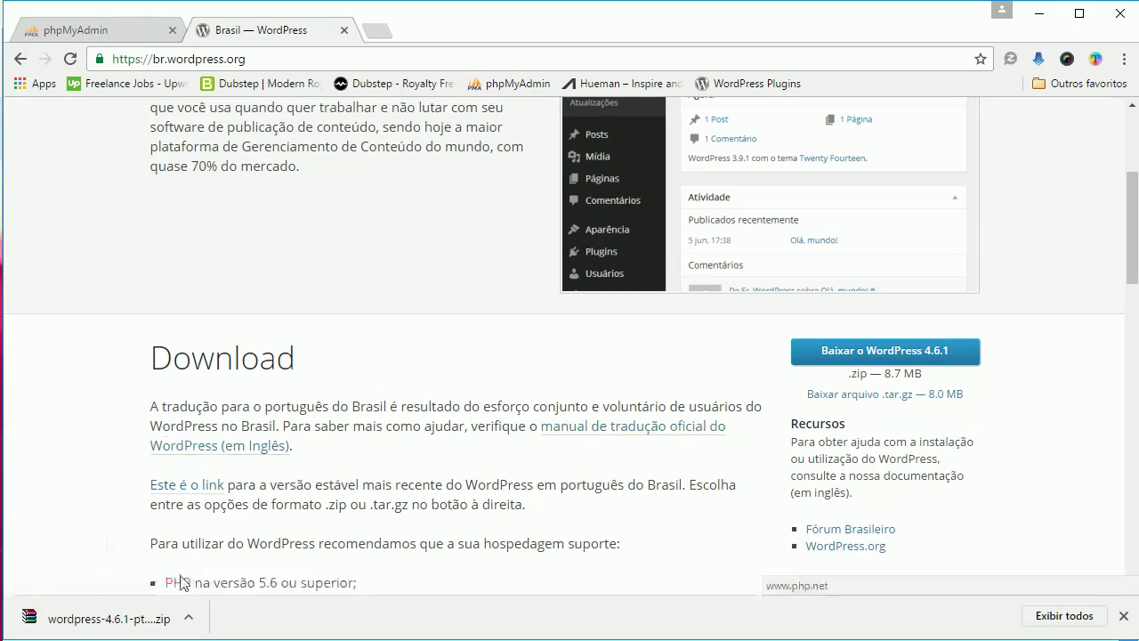
left_click(190, 623)
left_click(311, 600)
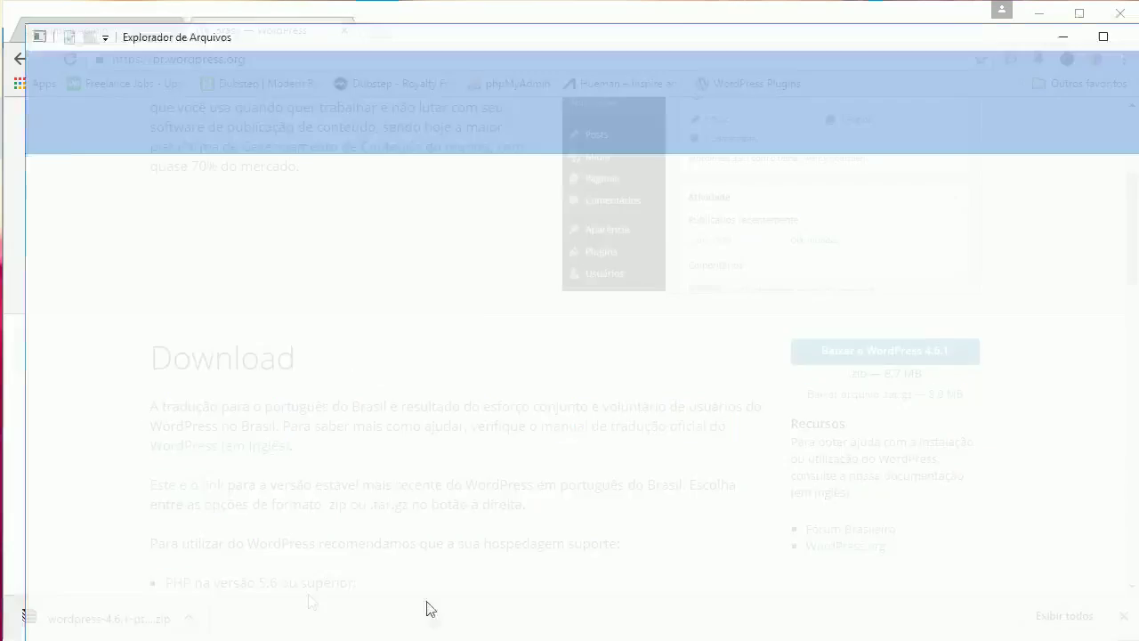
scroll(431, 485, "down", 1)
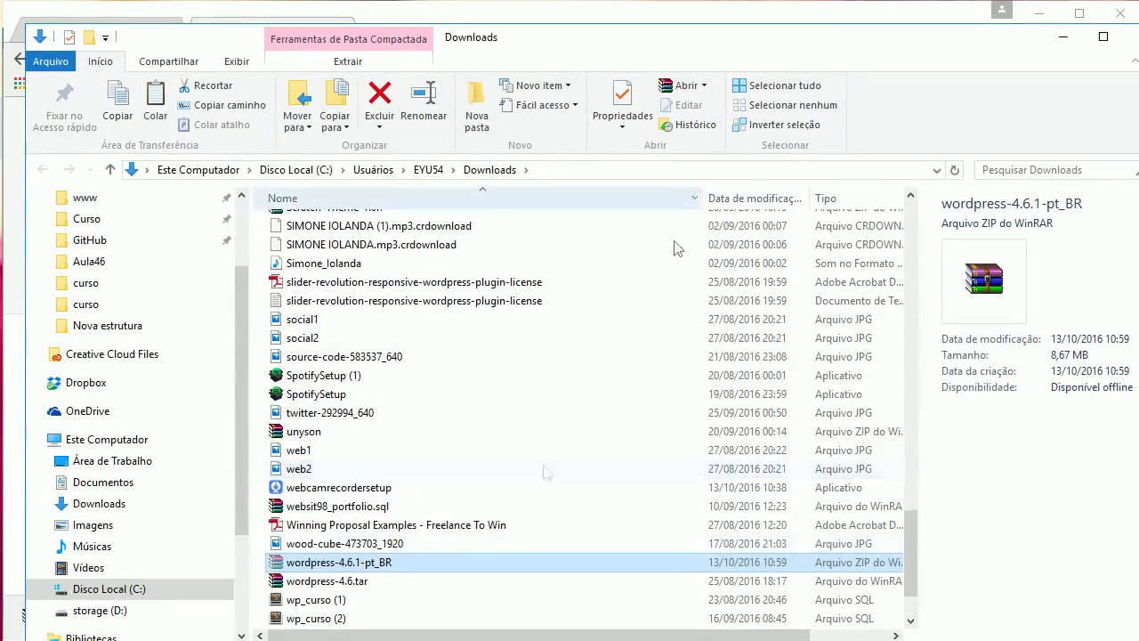
left_click(1134, 40)
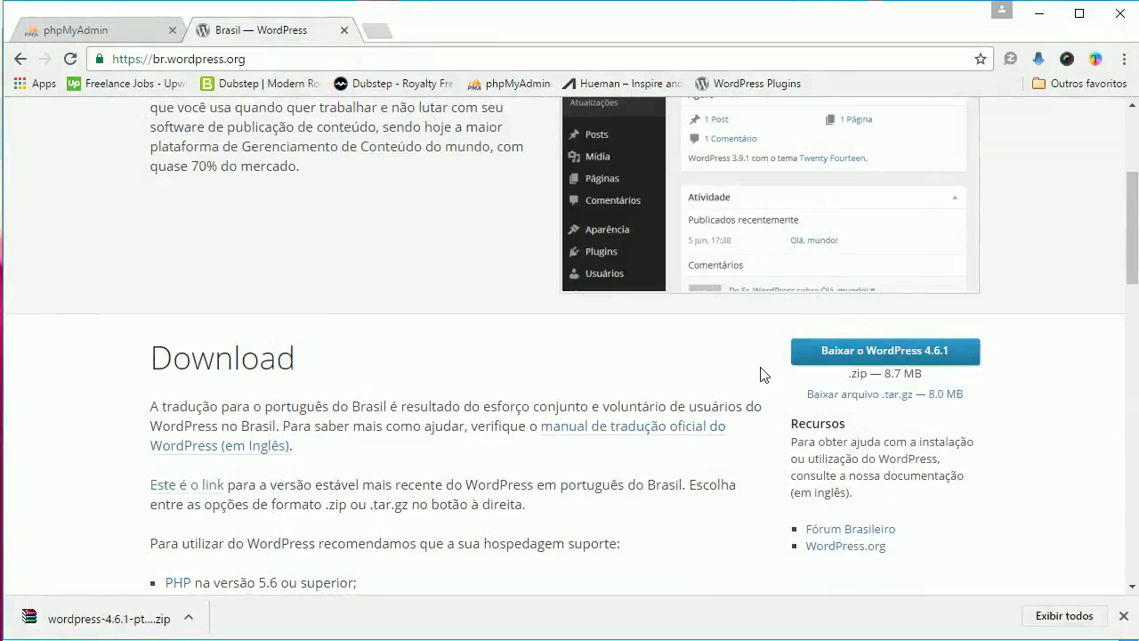
key("alt+Tab")
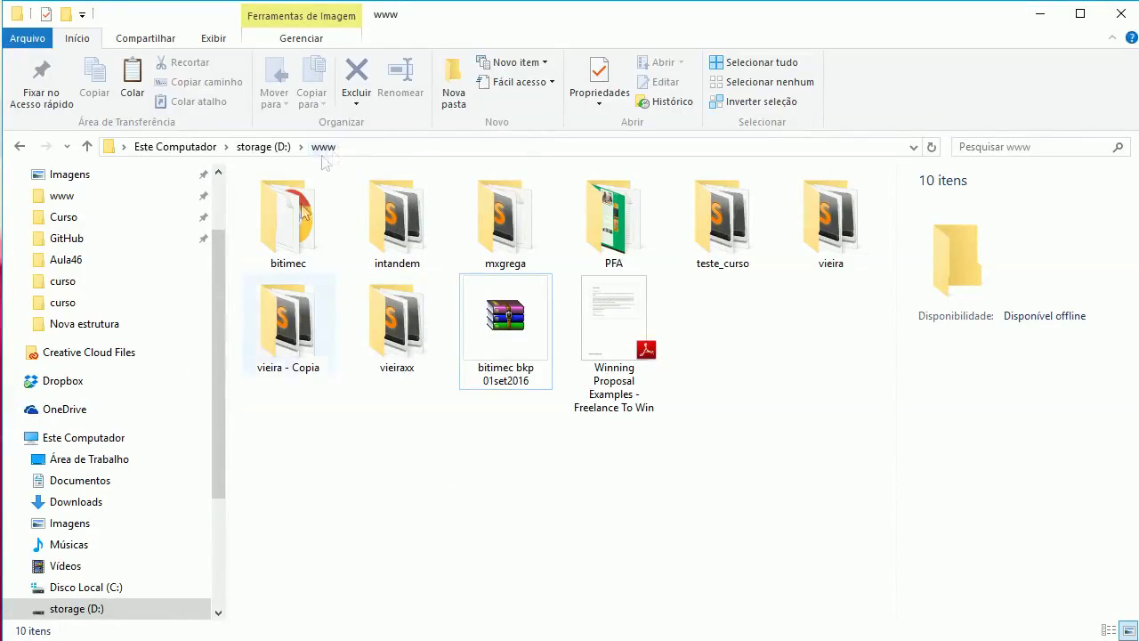
left_click(470, 443)
left_click(474, 445)
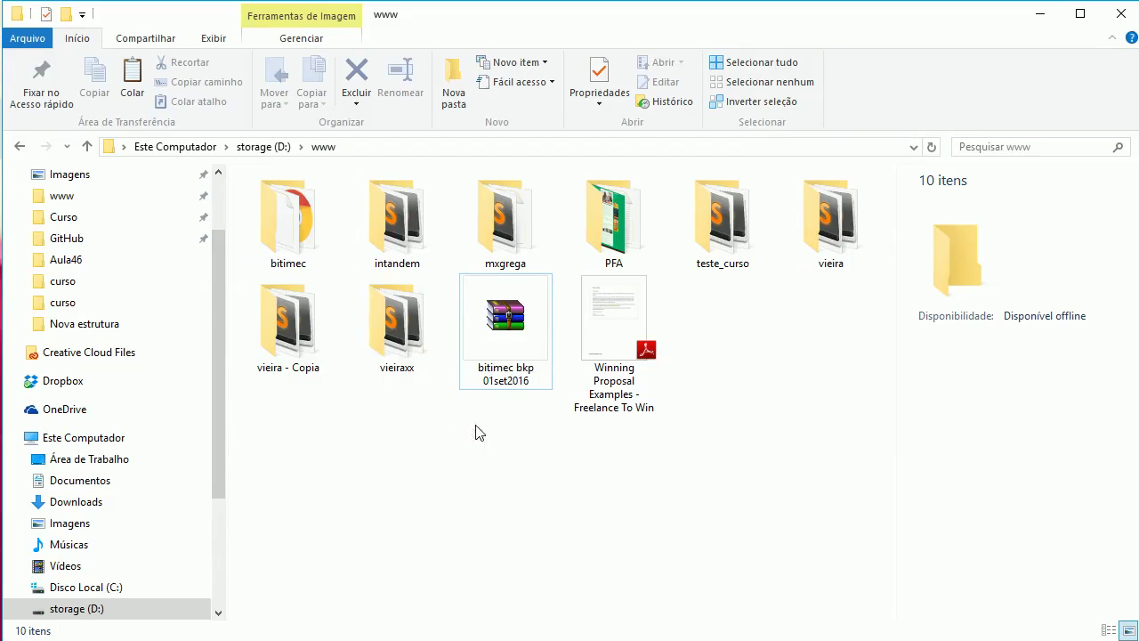
key("ctrl+v")
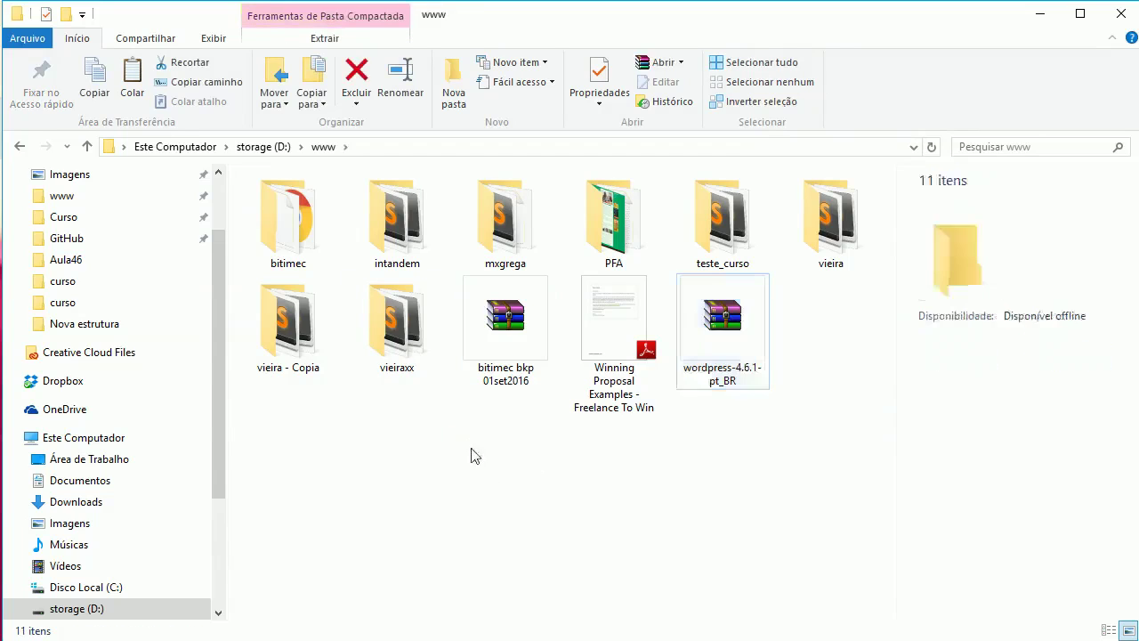
left_click(470, 448)
left_click(454, 84)
type("wpc")
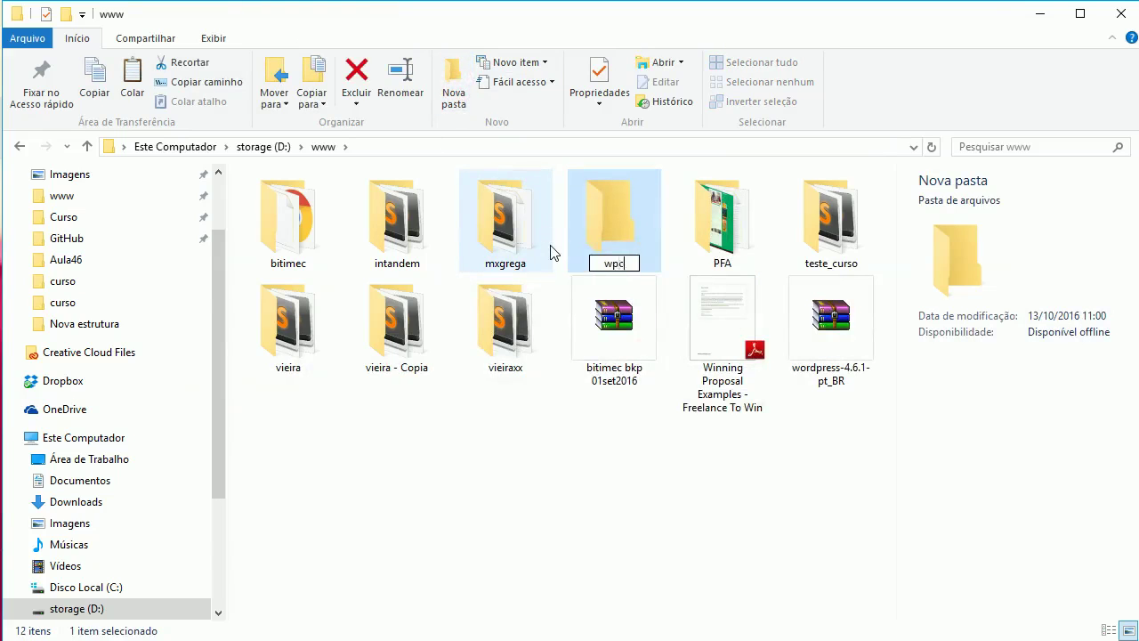
type("urso")
key("Return")
left_click(835, 336)
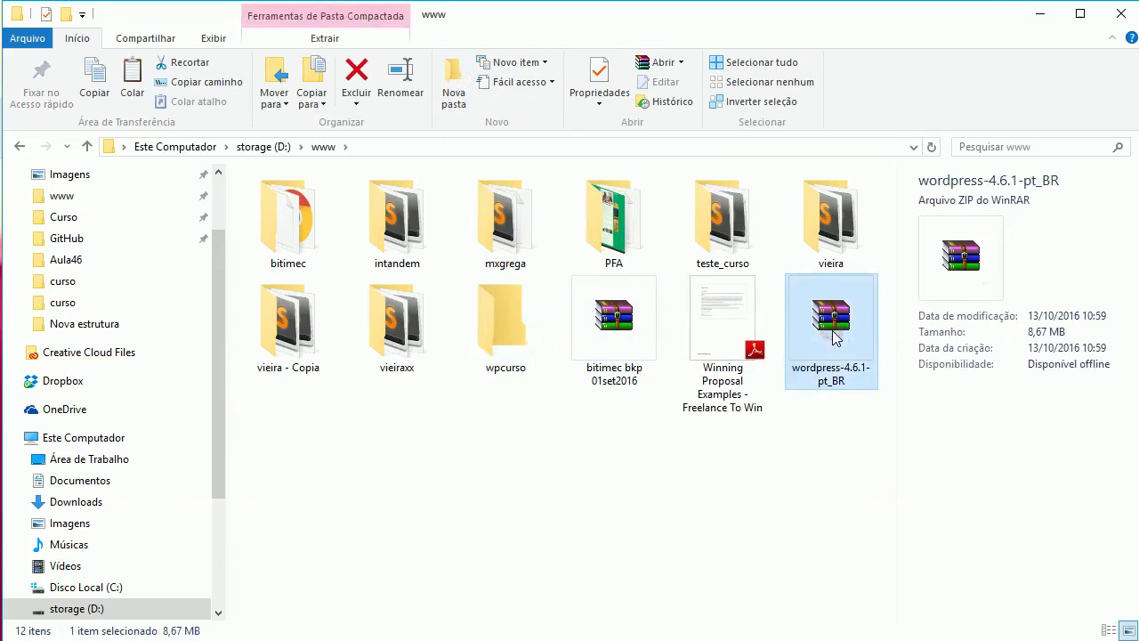
Paste the zip into wpcurso, extract it there, and delete the zip
double_click(514, 329)
key("ctrl+v")
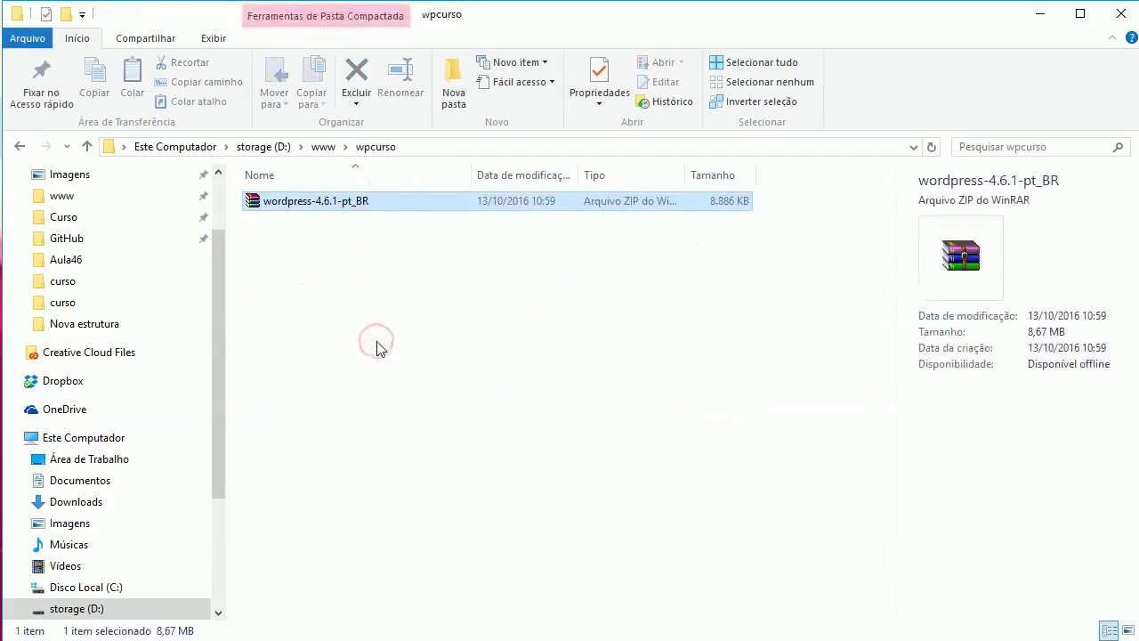
right_click(341, 209)
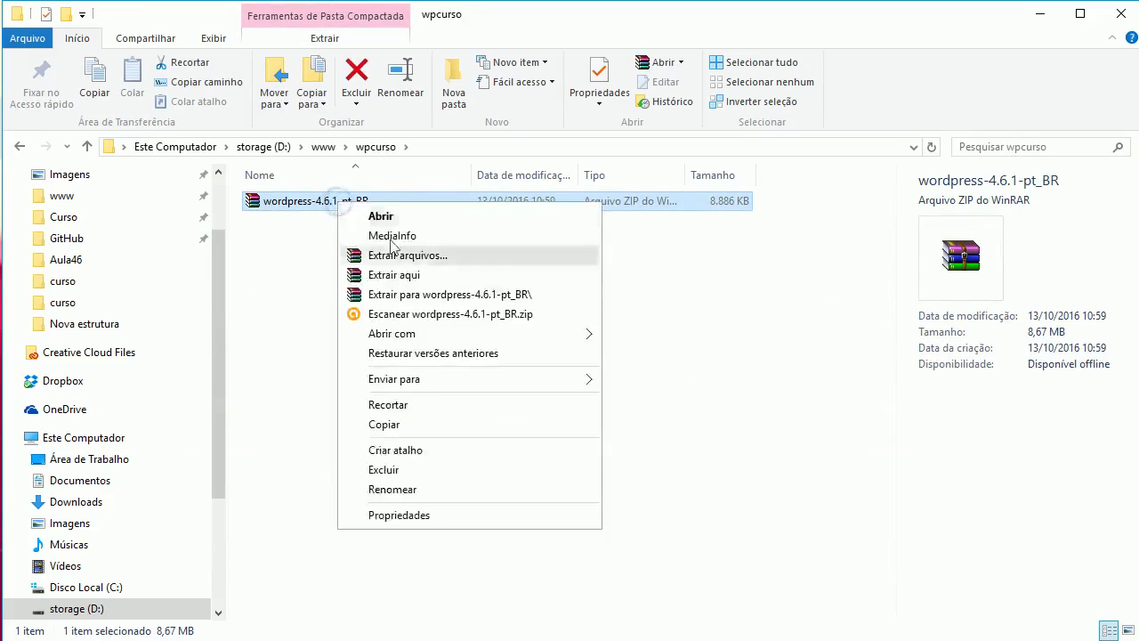
left_click(417, 277)
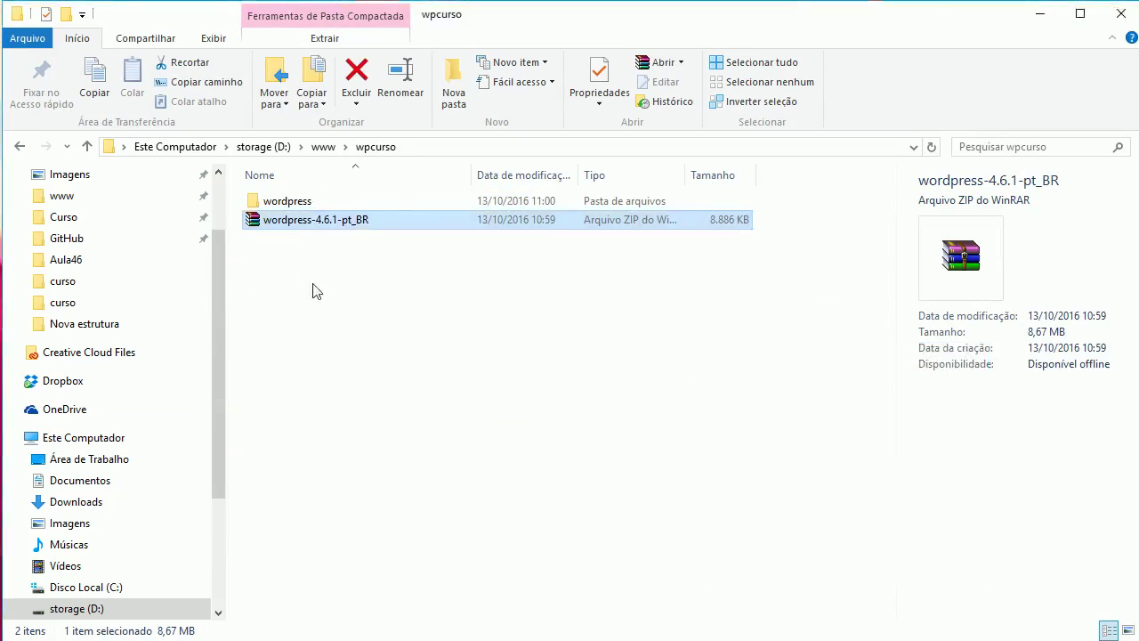
left_click(316, 223)
key("Delete")
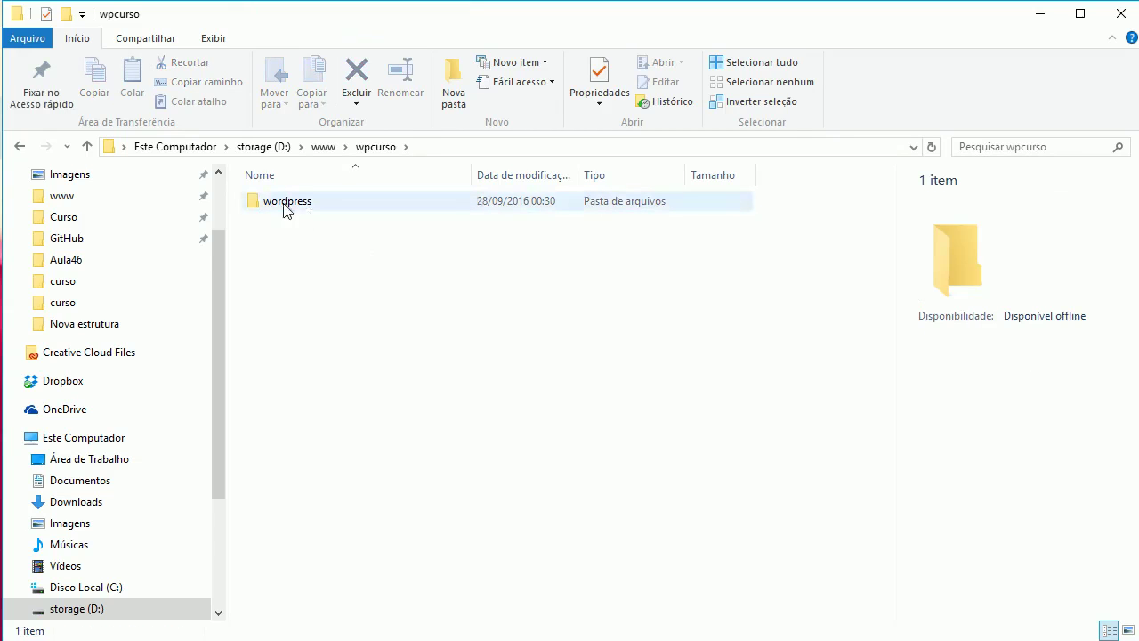
Move all 19 files from the wordpress folder into wpcurso and delete the empty folder
double_click(285, 208)
left_click(344, 241)
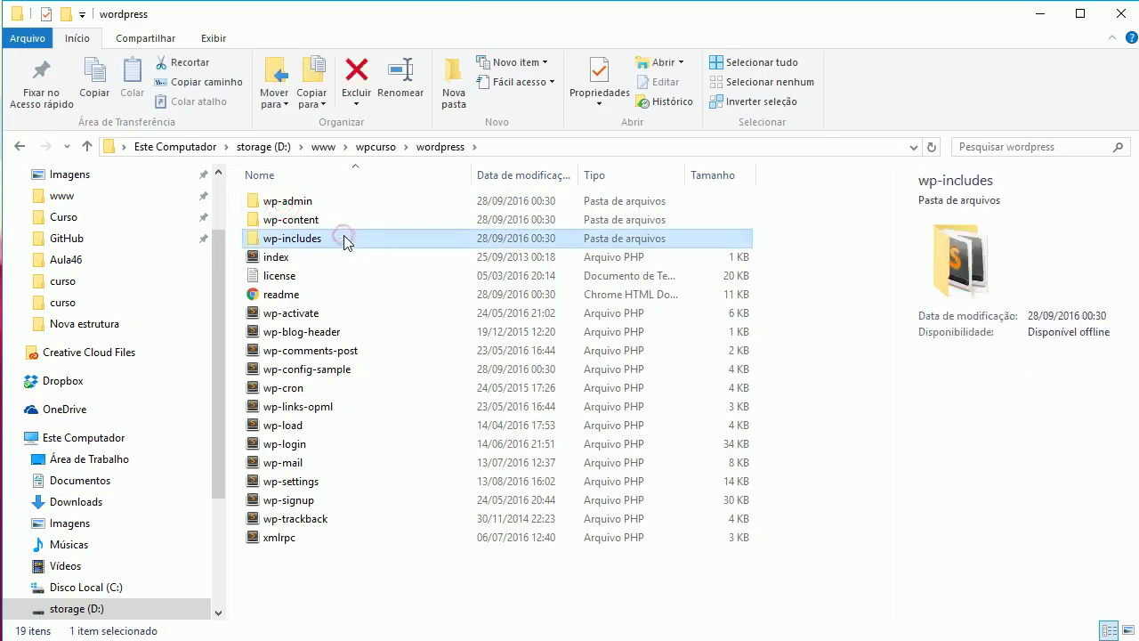
key("ctrl+a")
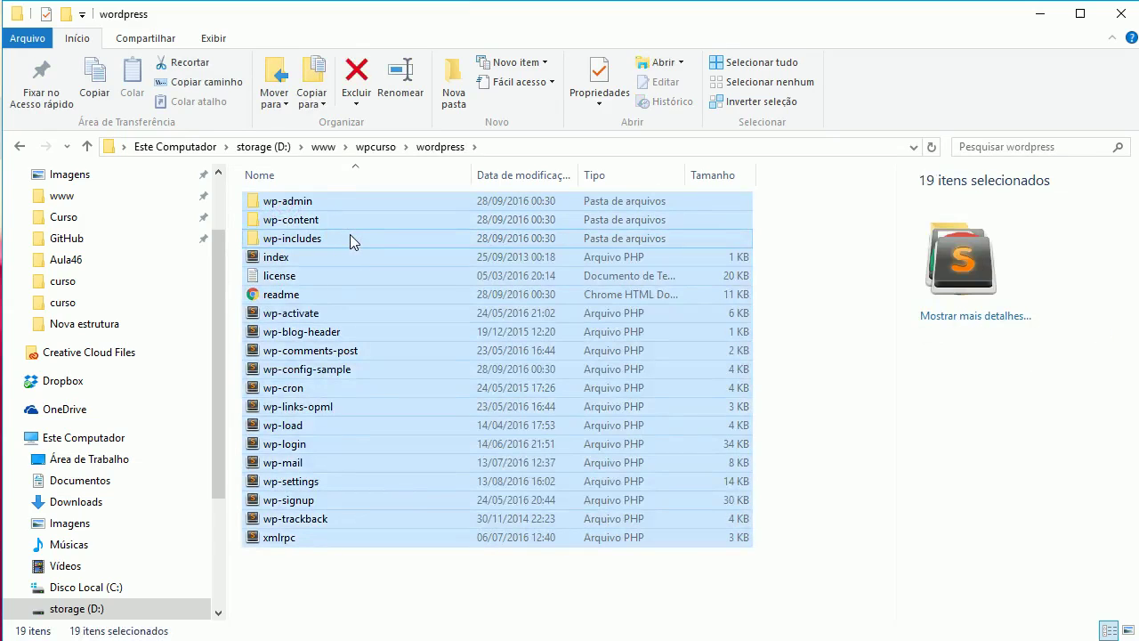
key("ctrl+x")
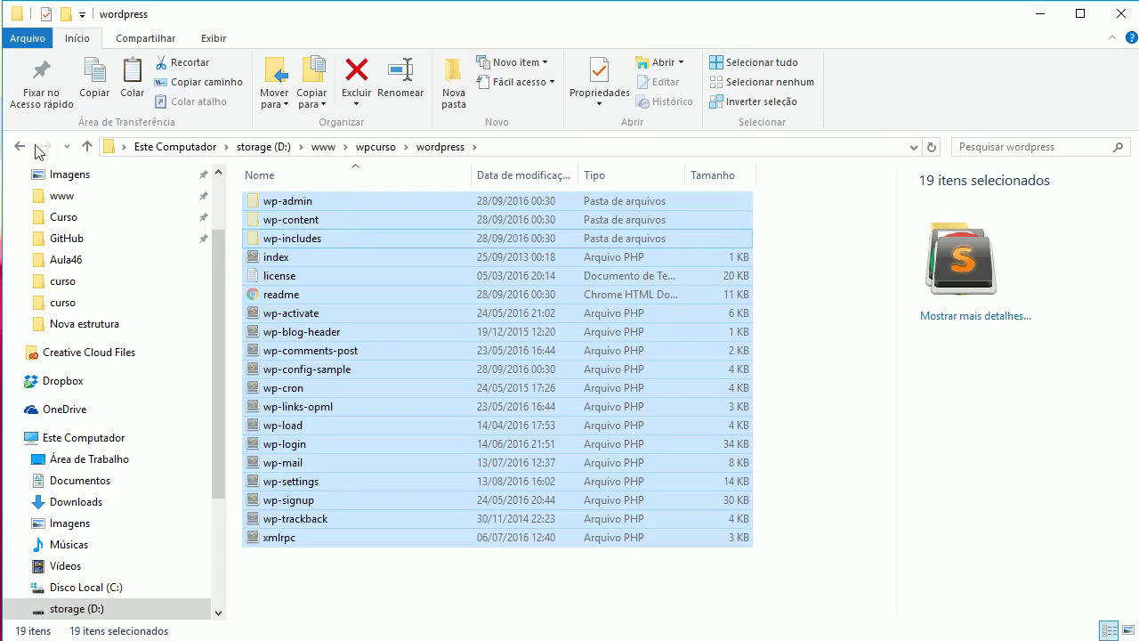
left_click(20, 147)
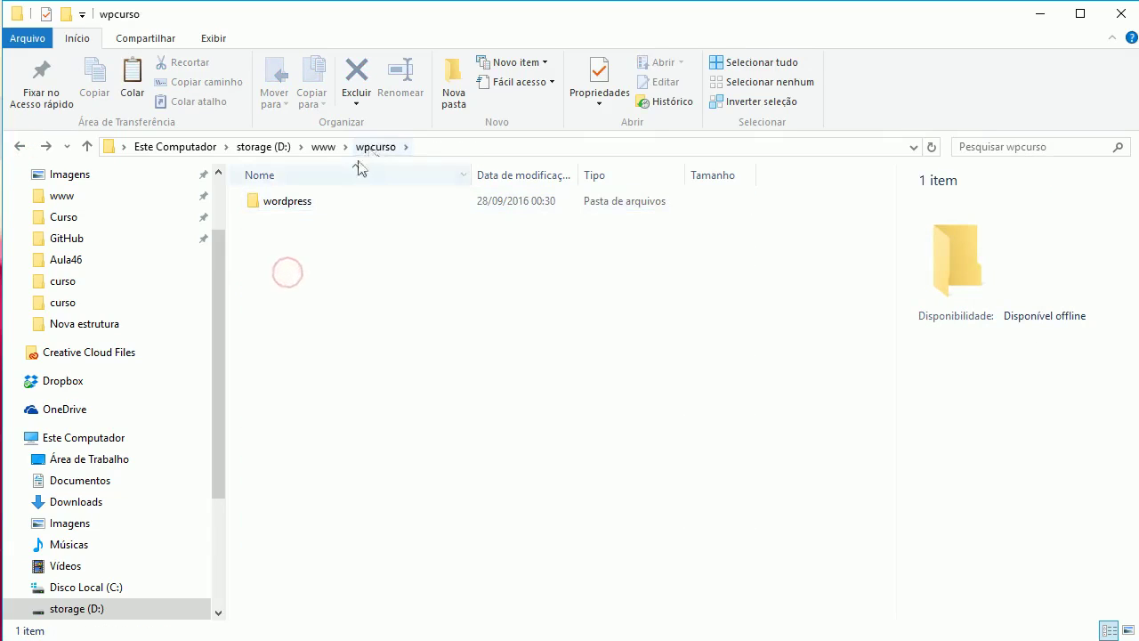
key("ctrl+v")
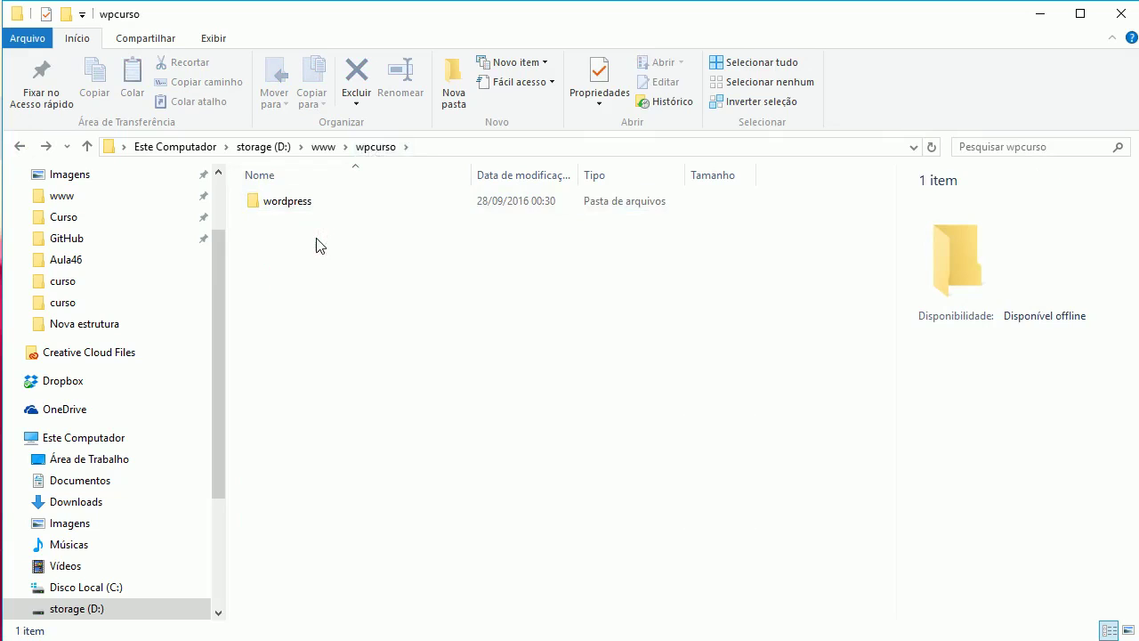
left_click(301, 206)
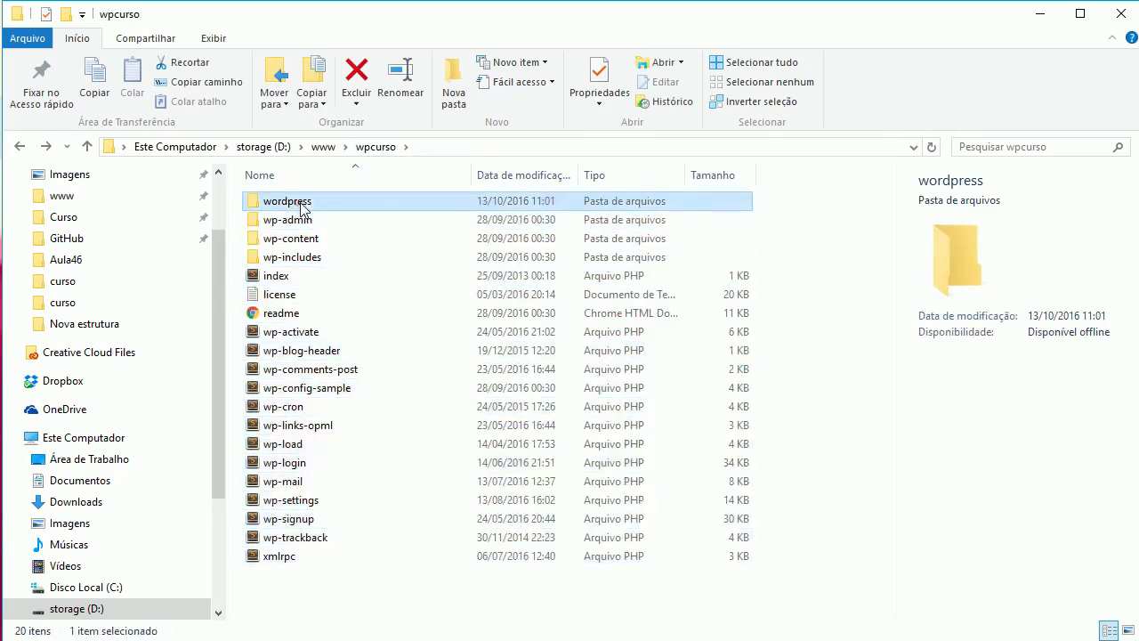
key("Delete")
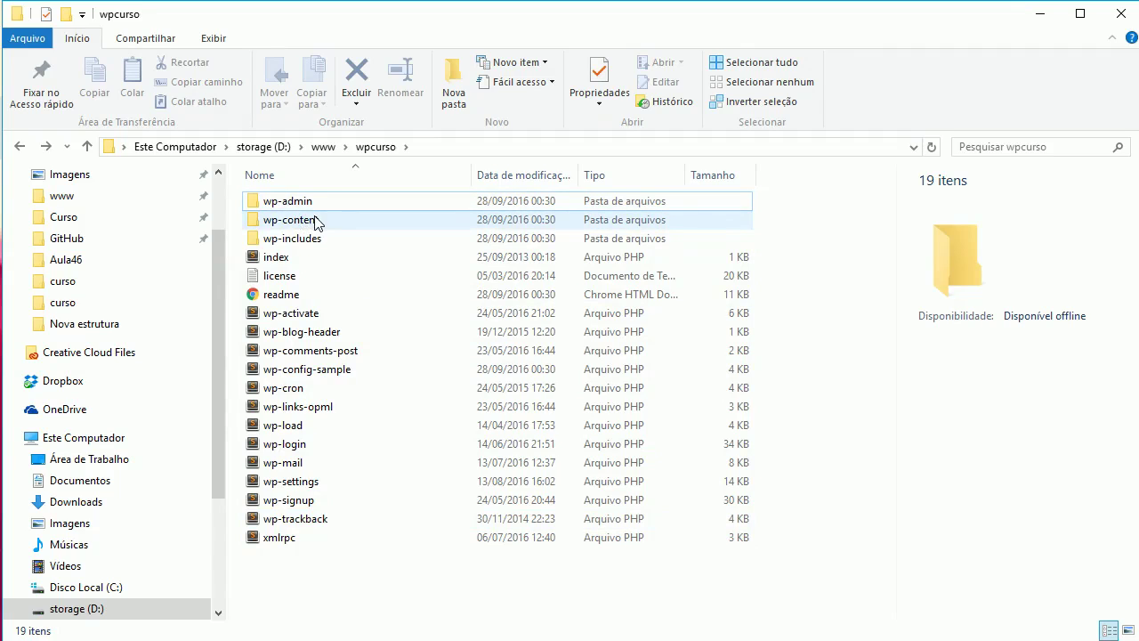
mouse_move(315, 222)
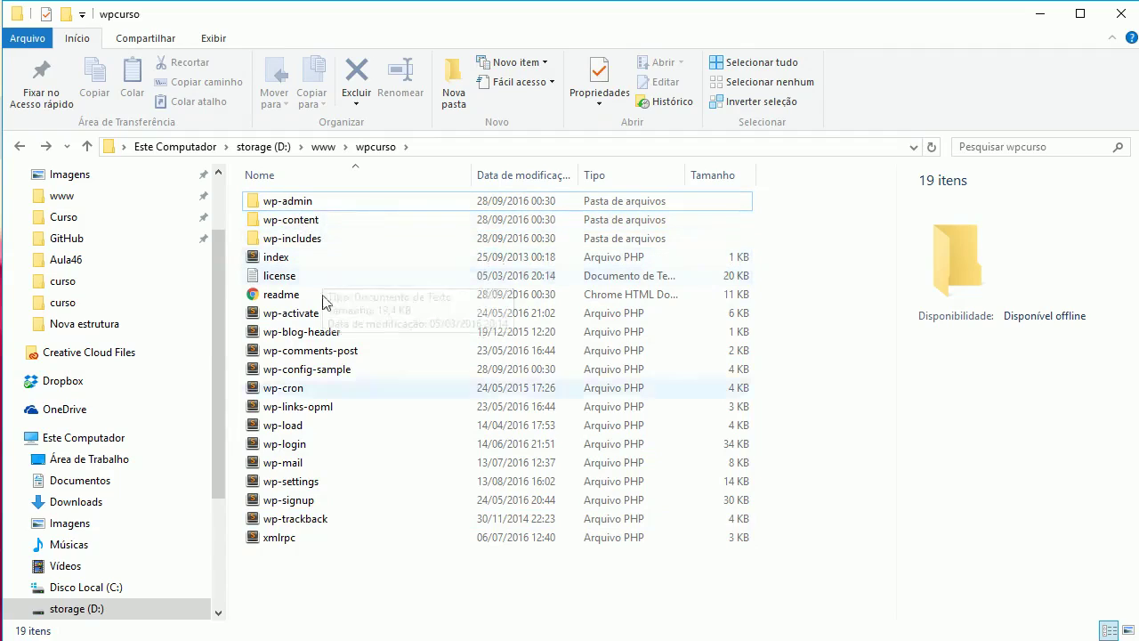
mouse_move(453, 518)
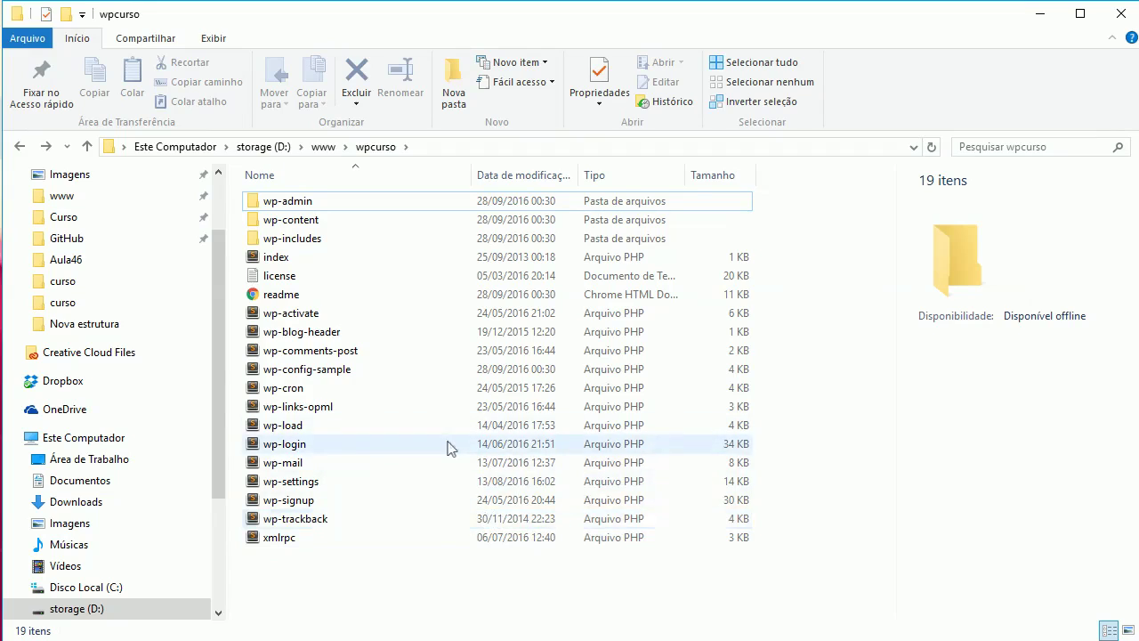
mouse_move(448, 447)
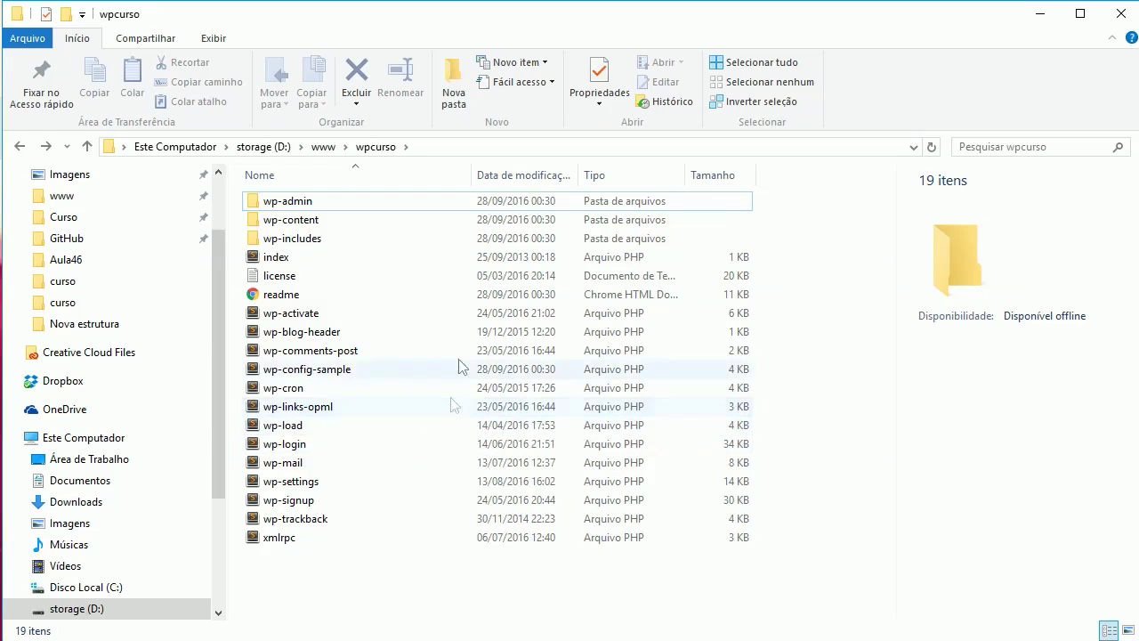
mouse_move(361, 286)
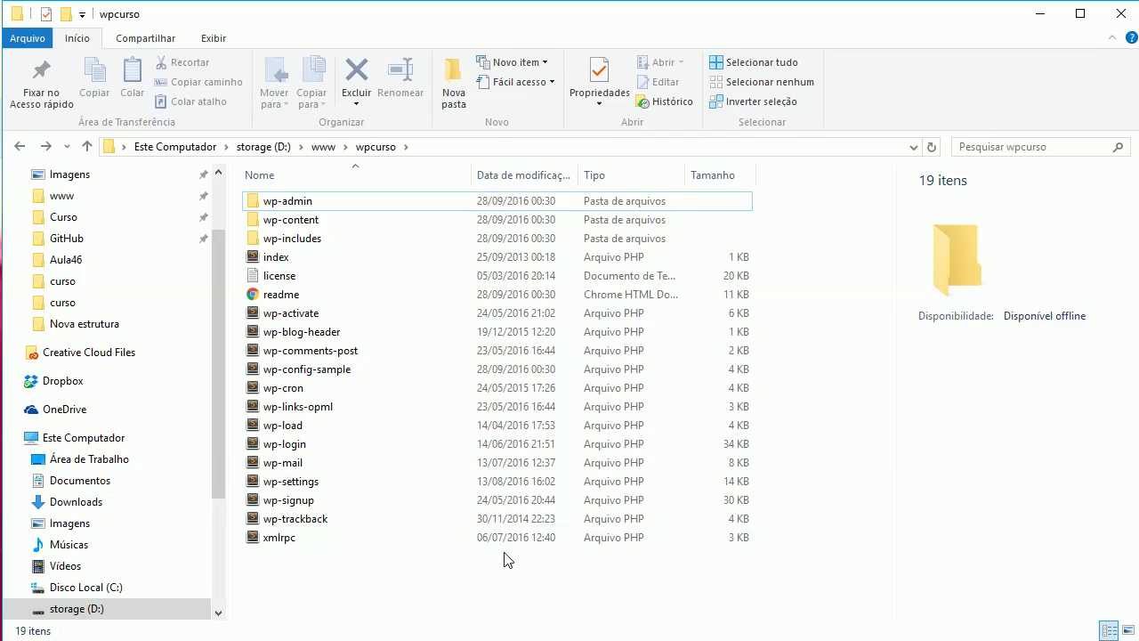
key("alt+Tab")
Log in to phpMyAdmin as root with a blank password
left_click(71, 31)
left_click(273, 281)
left_click(219, 58)
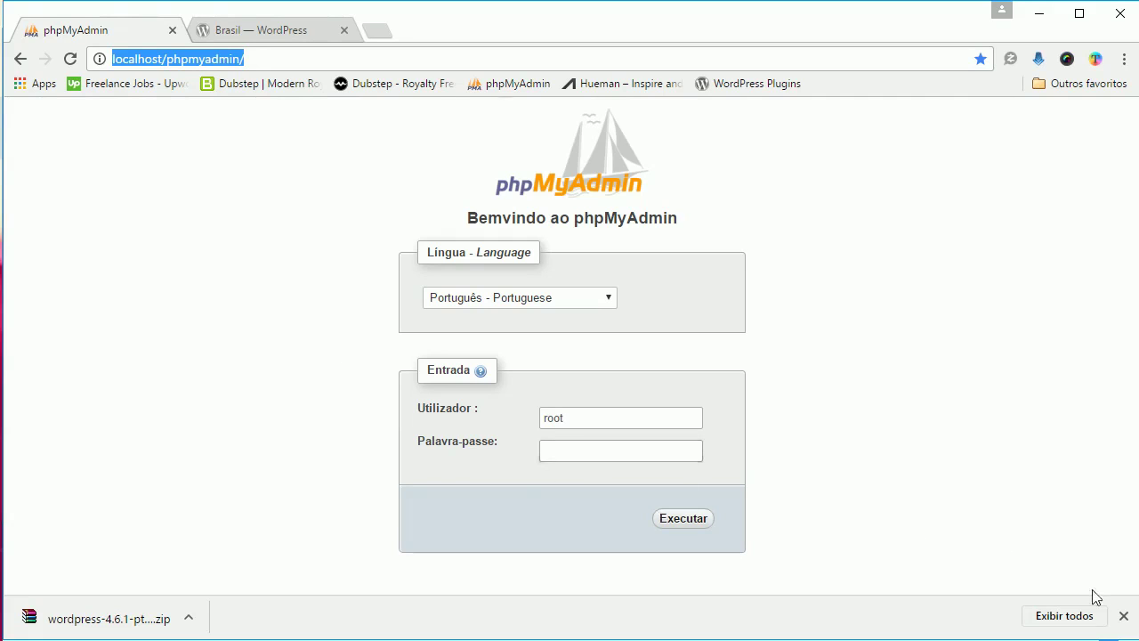
left_click(1123, 617)
left_click(316, 324)
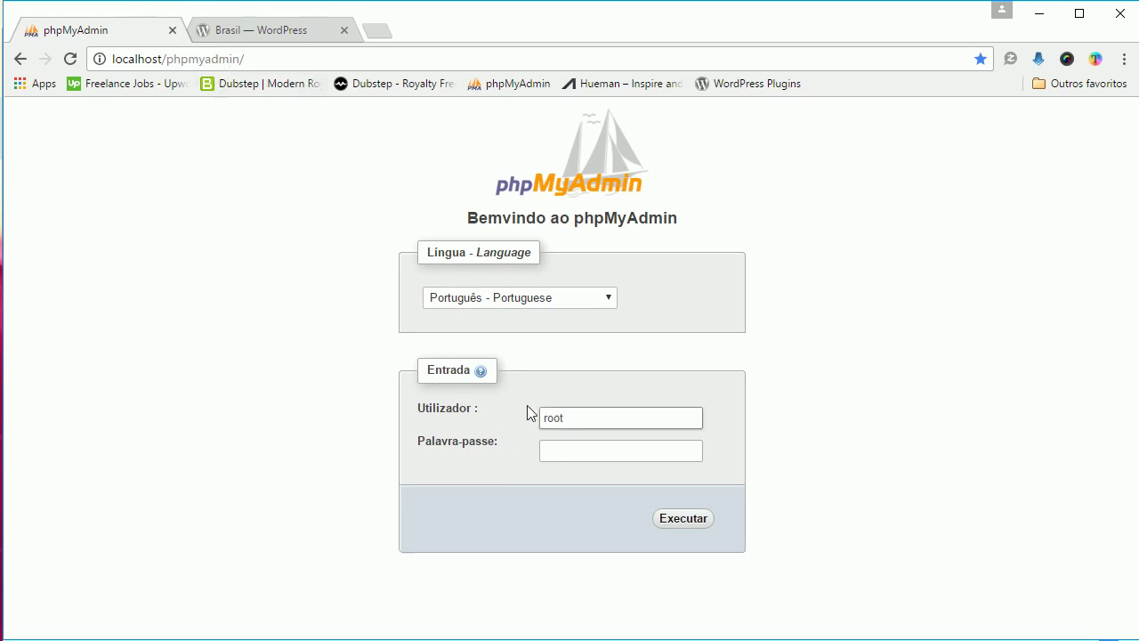
left_click(543, 450)
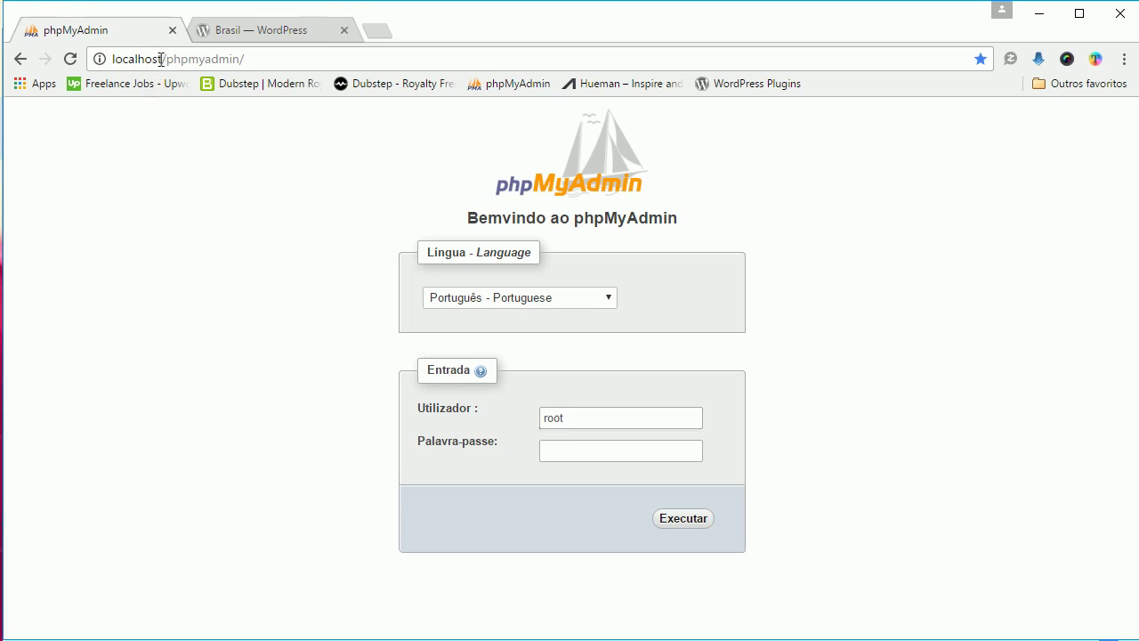
left_click(562, 418)
left_click(576, 449)
left_click(586, 419)
left_click(595, 451)
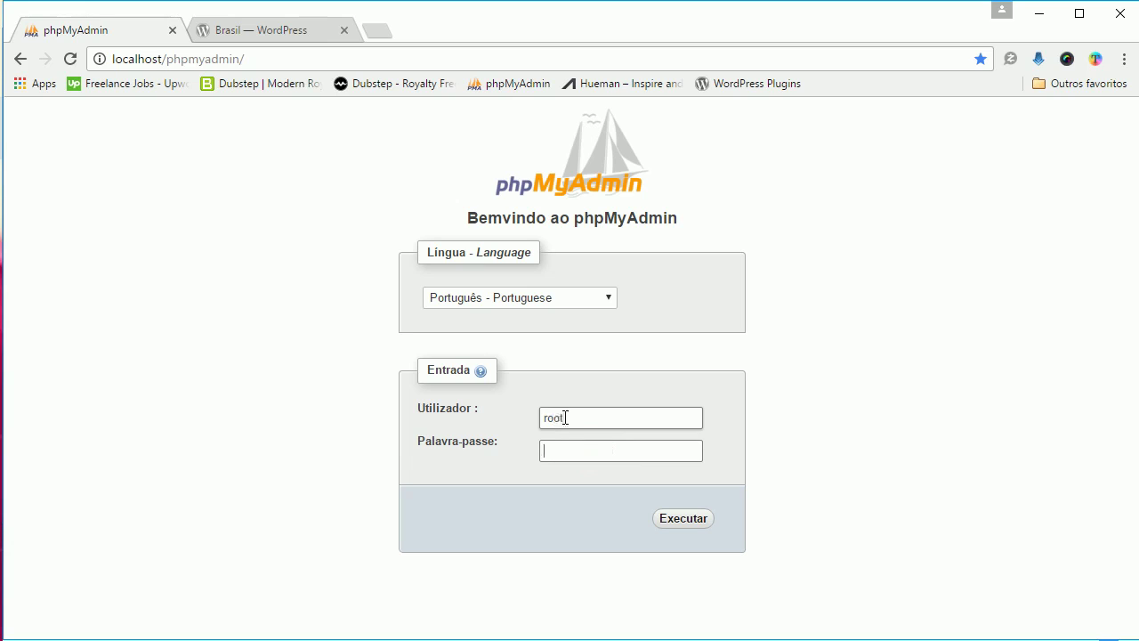
left_click(681, 519)
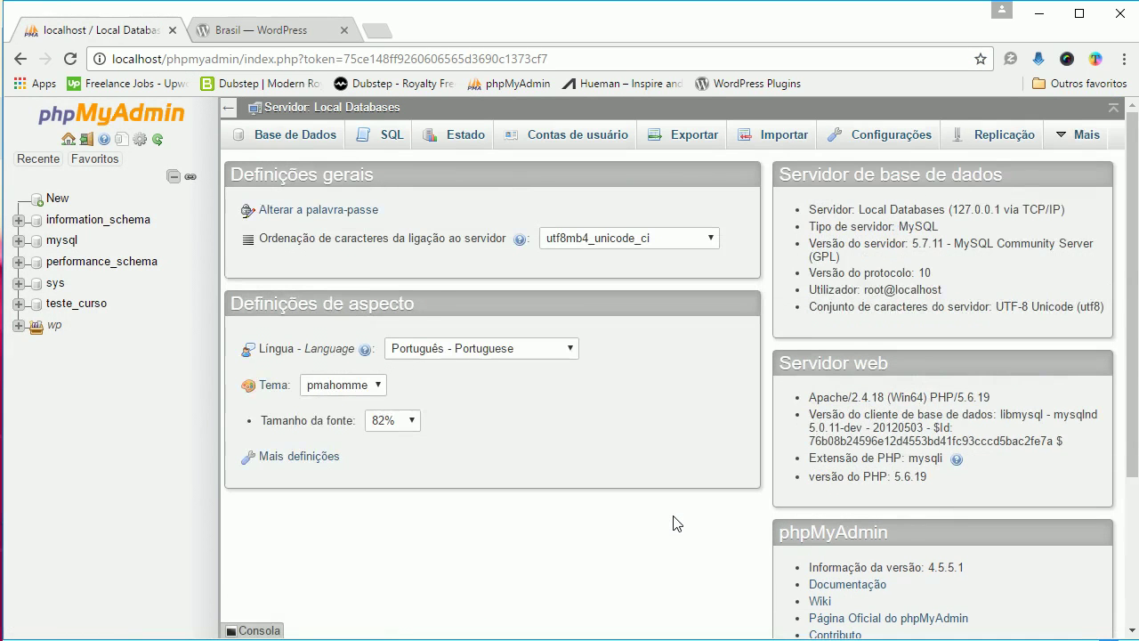
In Base de Dados, create a database named wp_curso and open it from the tree
left_click(281, 141)
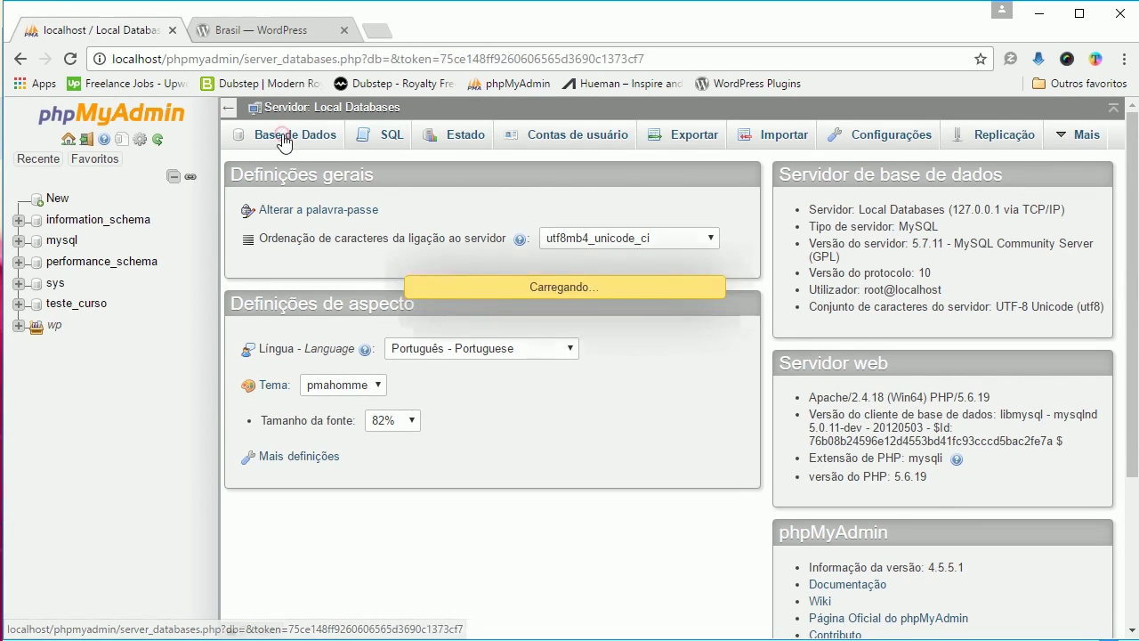
scroll(334, 214, "down", 1)
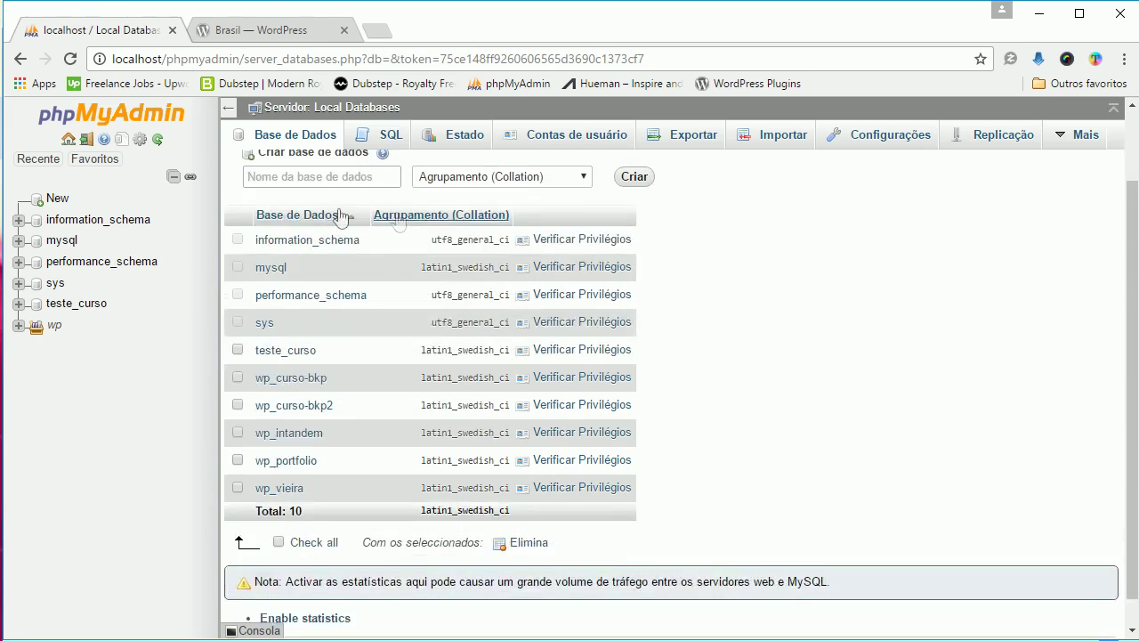
scroll(308, 177, "up", 1)
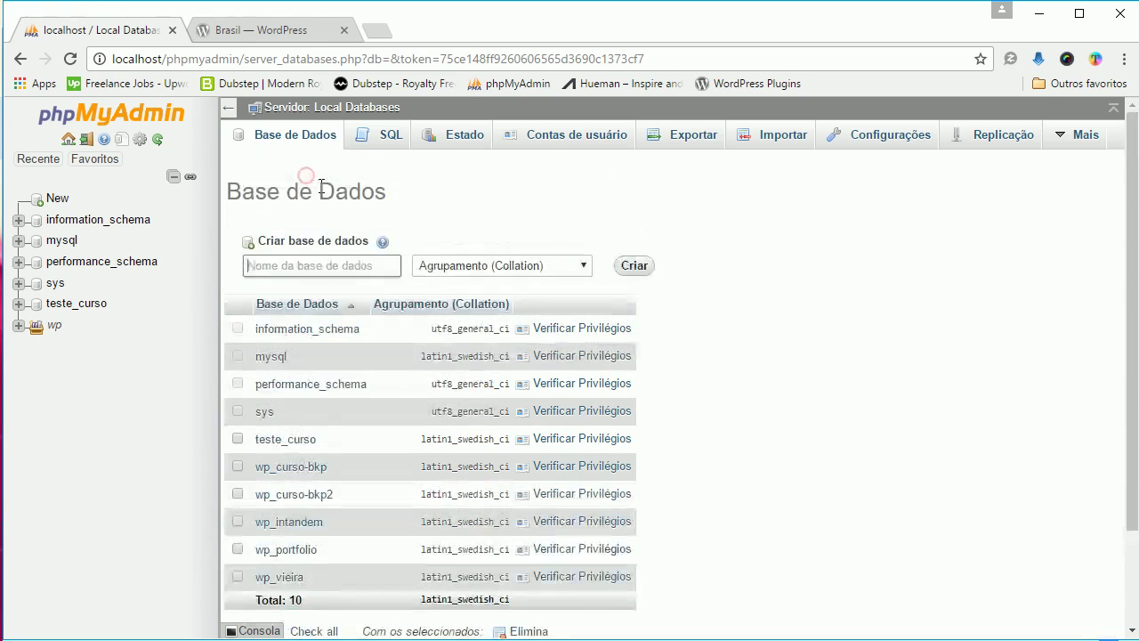
left_click(321, 265)
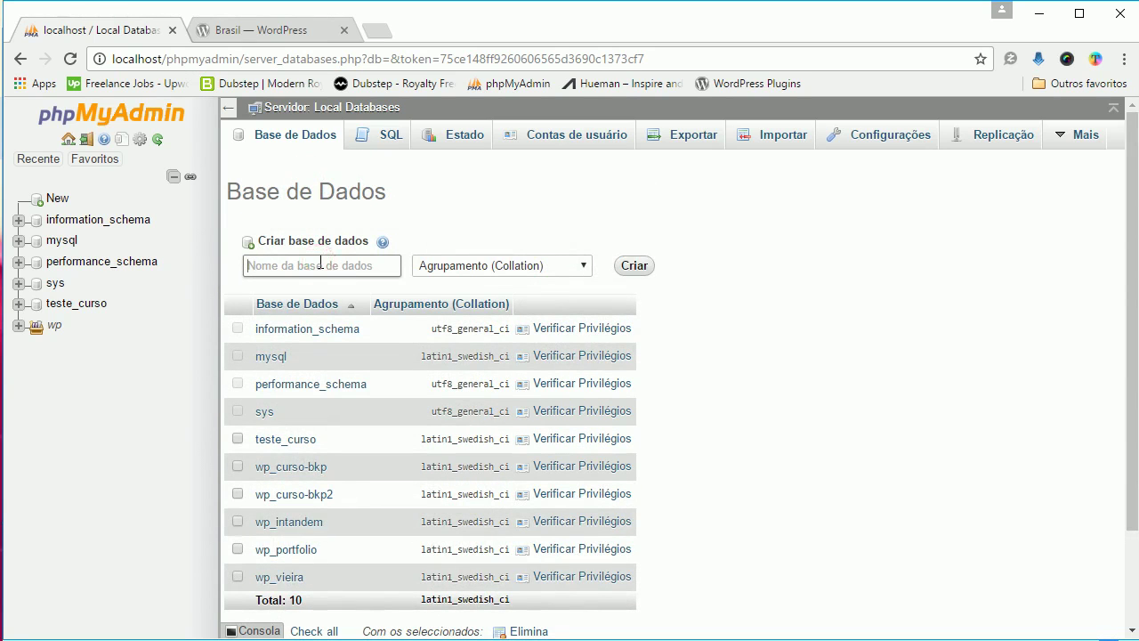
type("wp_curso")
left_click(646, 215)
left_click(637, 265)
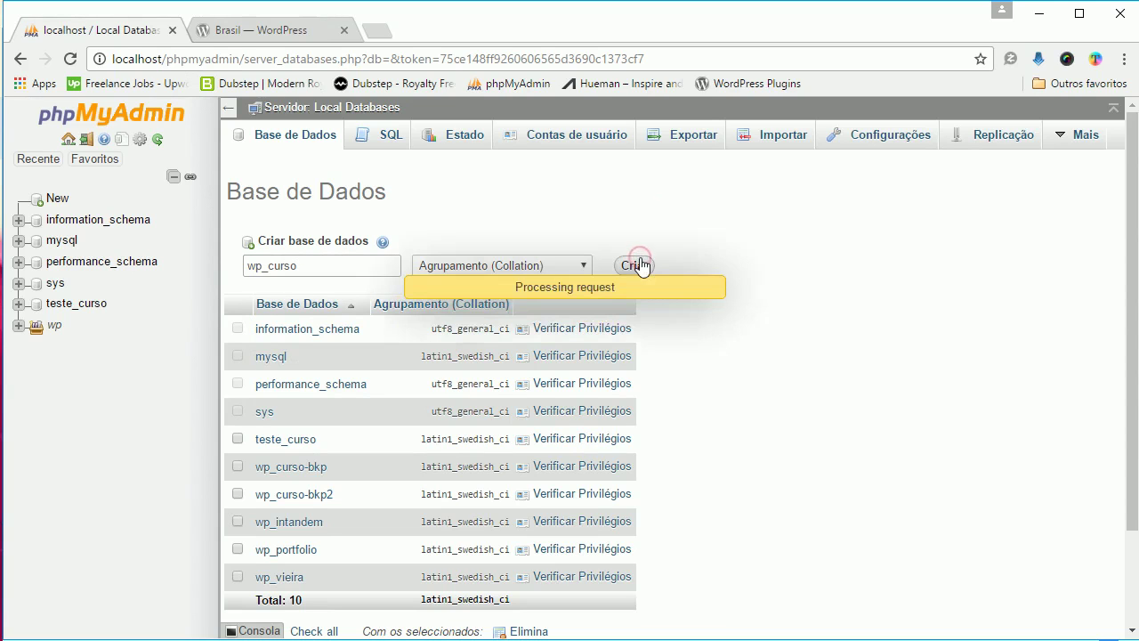
scroll(777, 307, "down", 2)
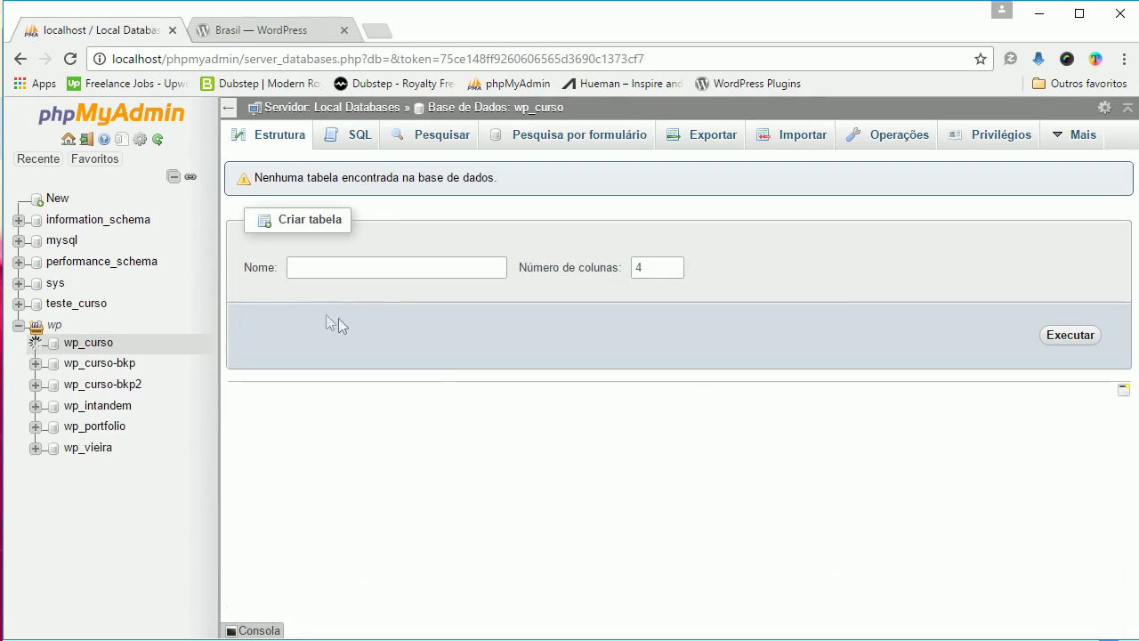
left_click(89, 344)
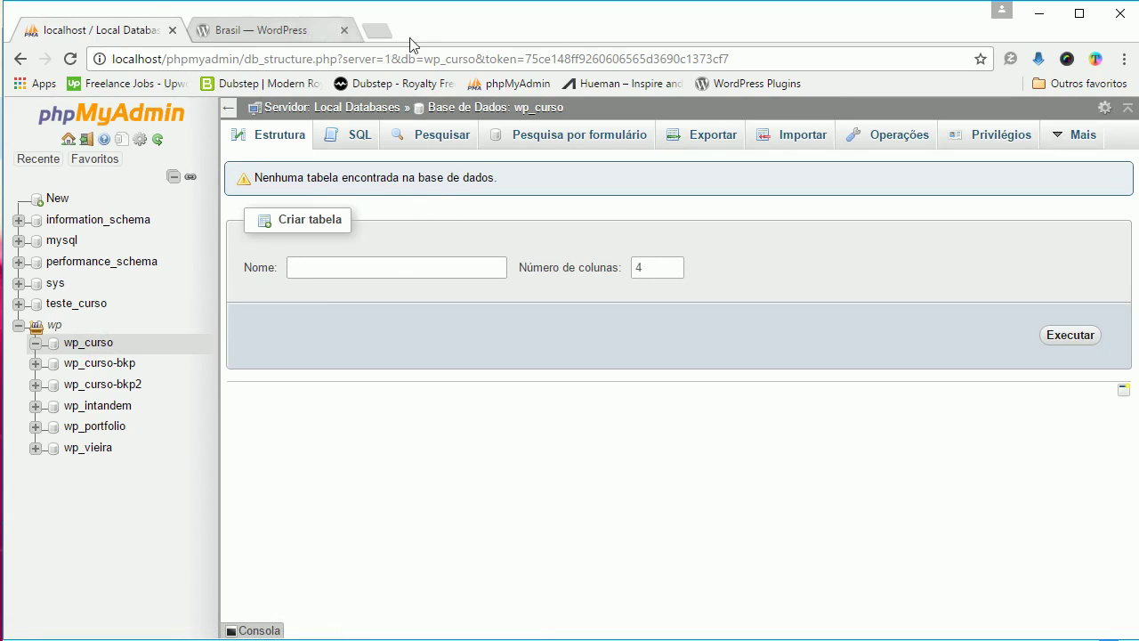
Load localhost/wpcurso in a new browser tab
left_click(381, 32)
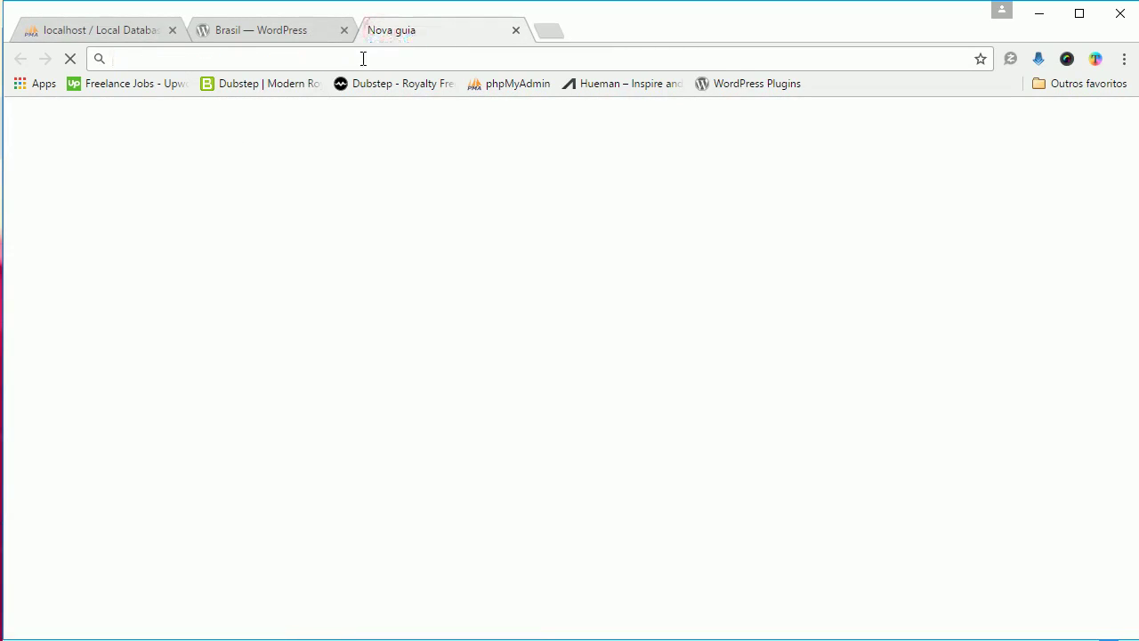
type("loc")
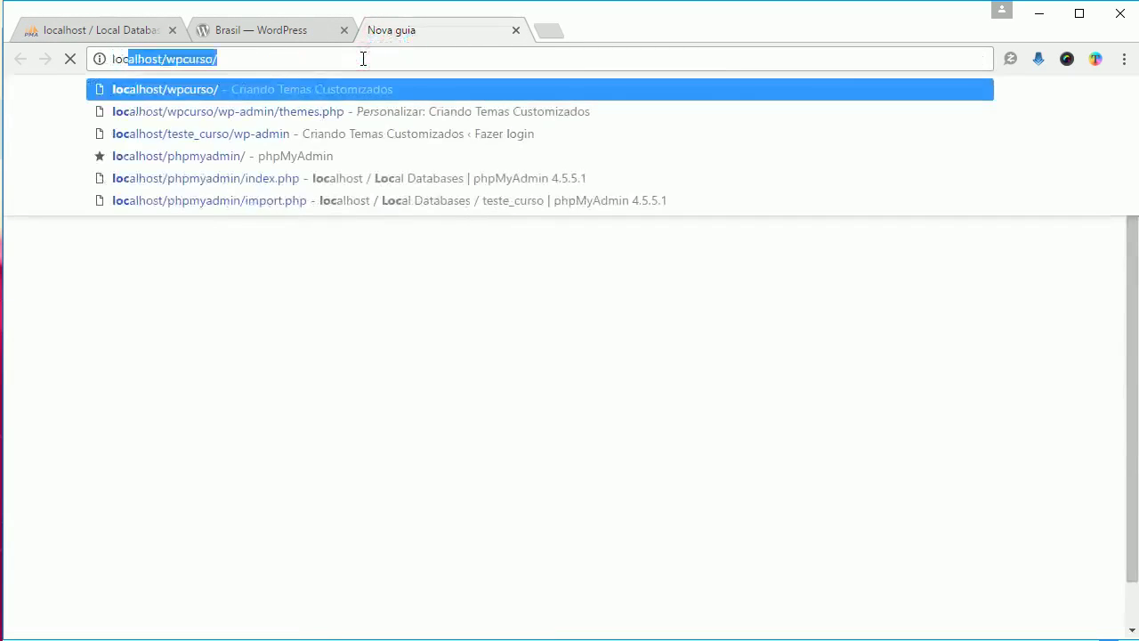
type("alhost")
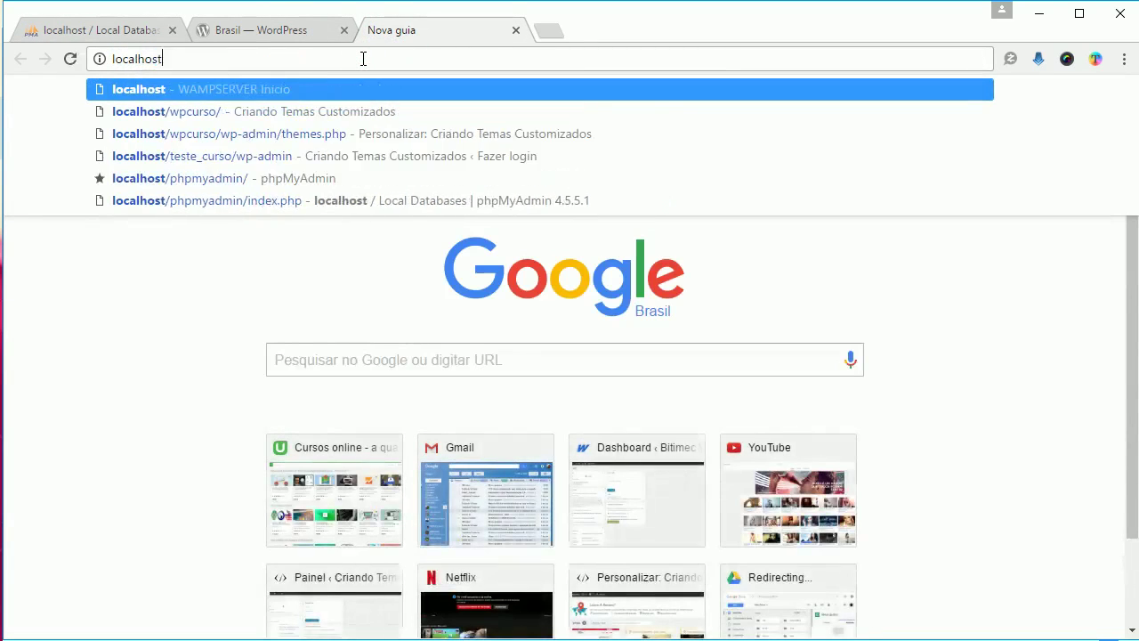
type("/")
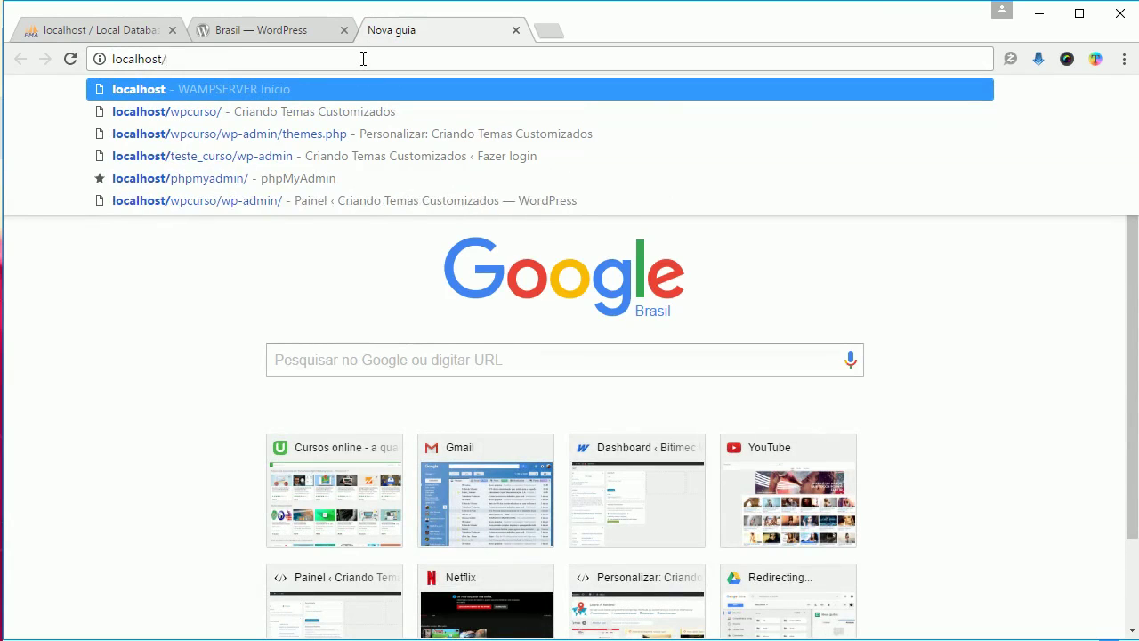
type("wpcurso")
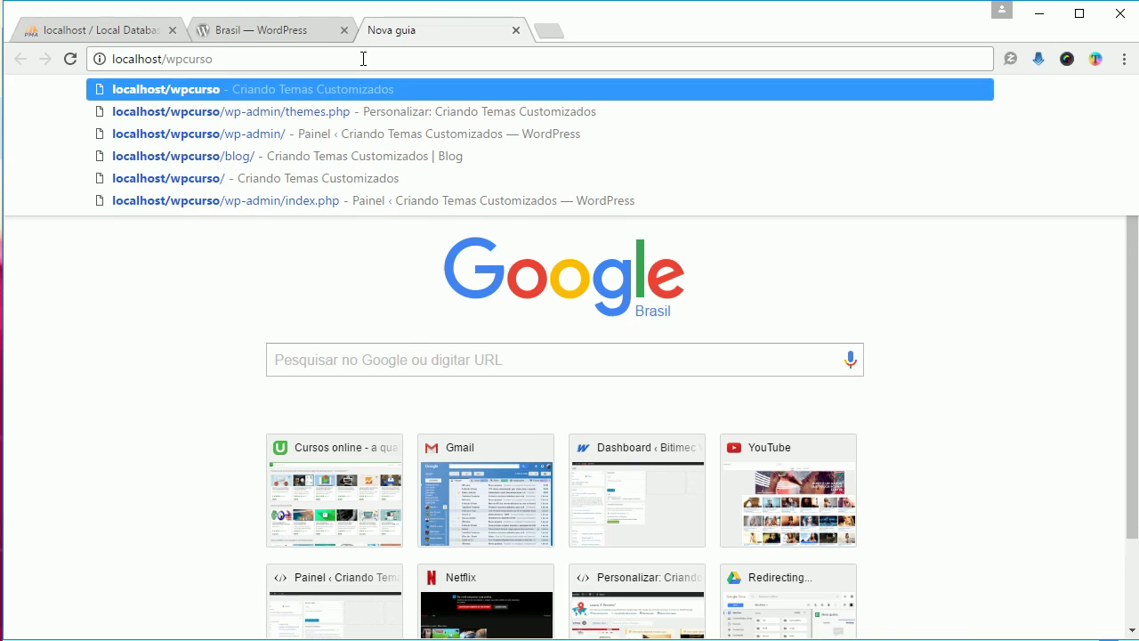
key("Return")
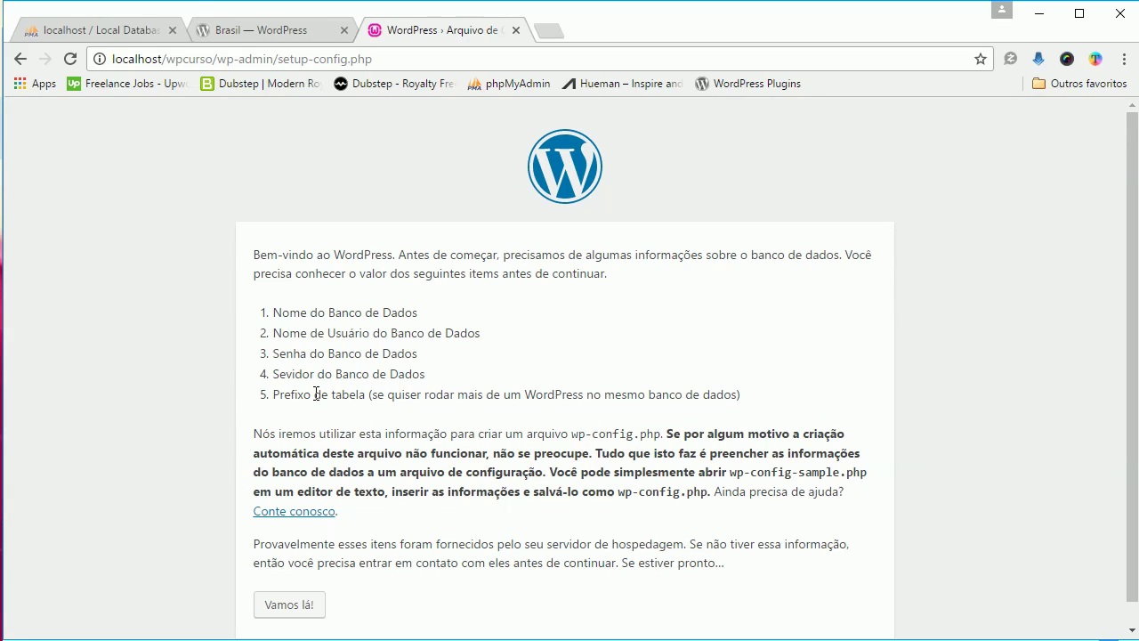
Continue past the setup welcome page with Vamos lá! to the database form
scroll(366, 404, "down", 1)
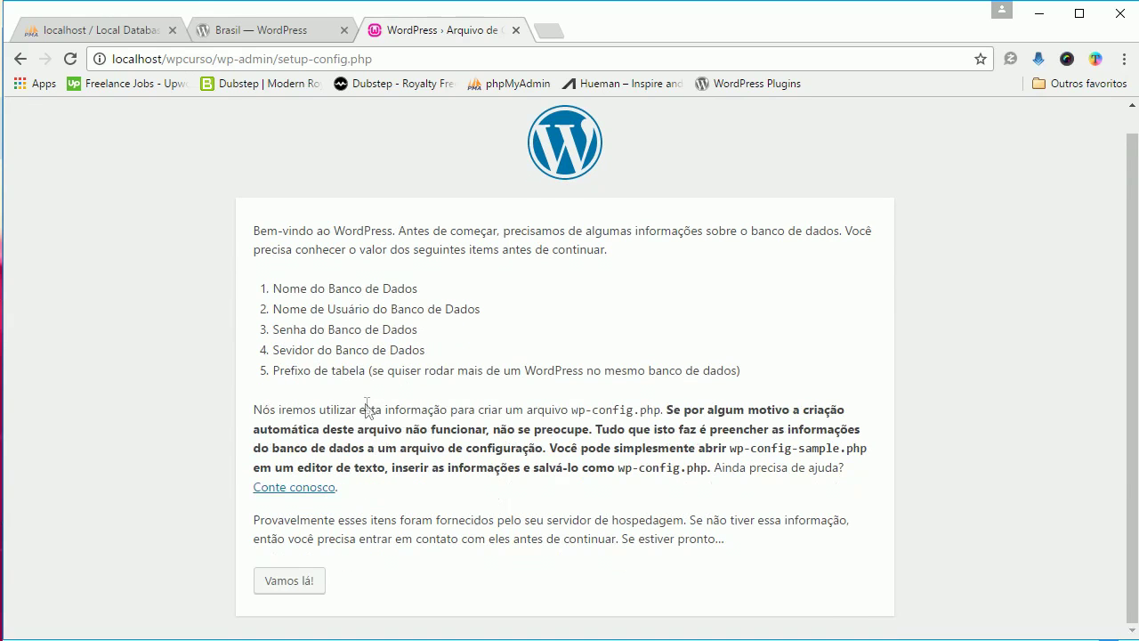
left_click(300, 580)
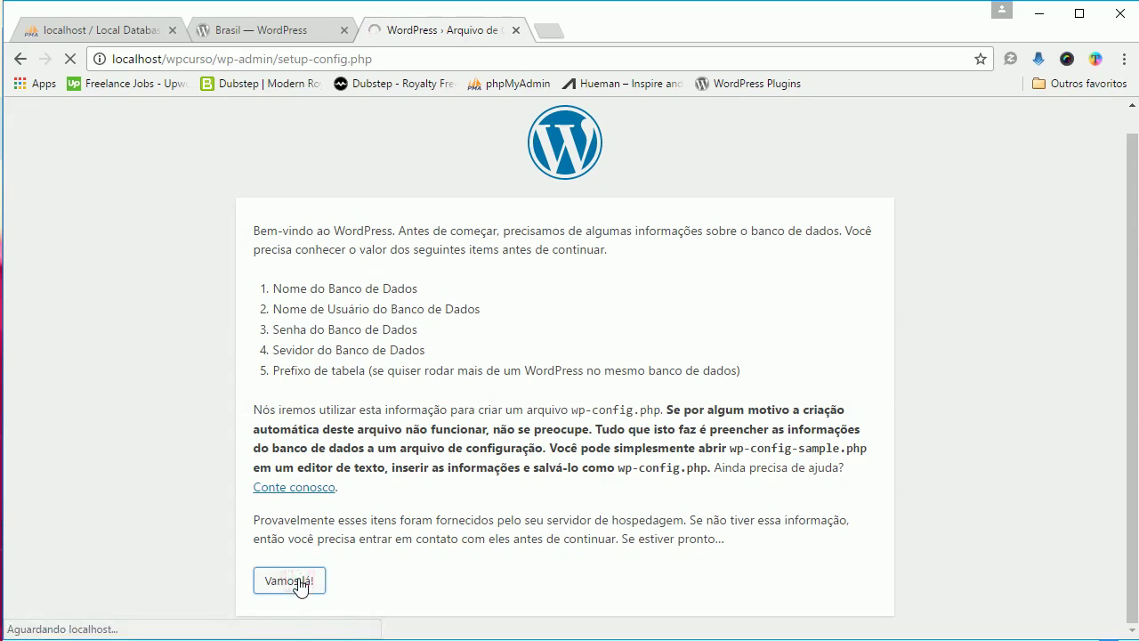
left_click(476, 311)
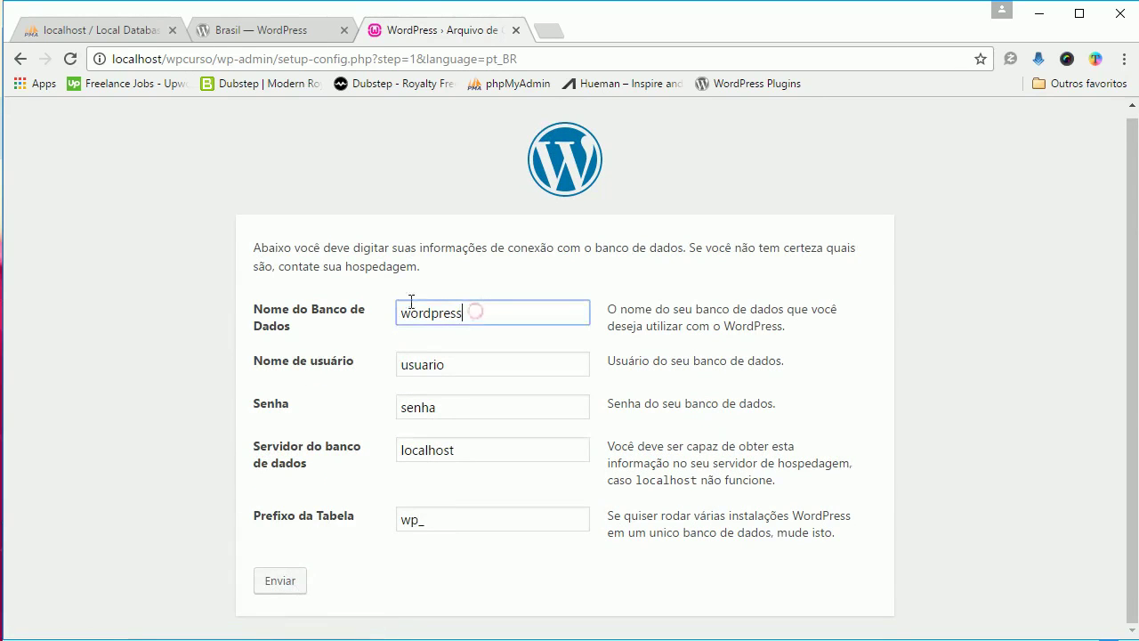
Set the database name to wp_curso and the username to root, and clear the password
left_click_drag(464, 312, 396, 312)
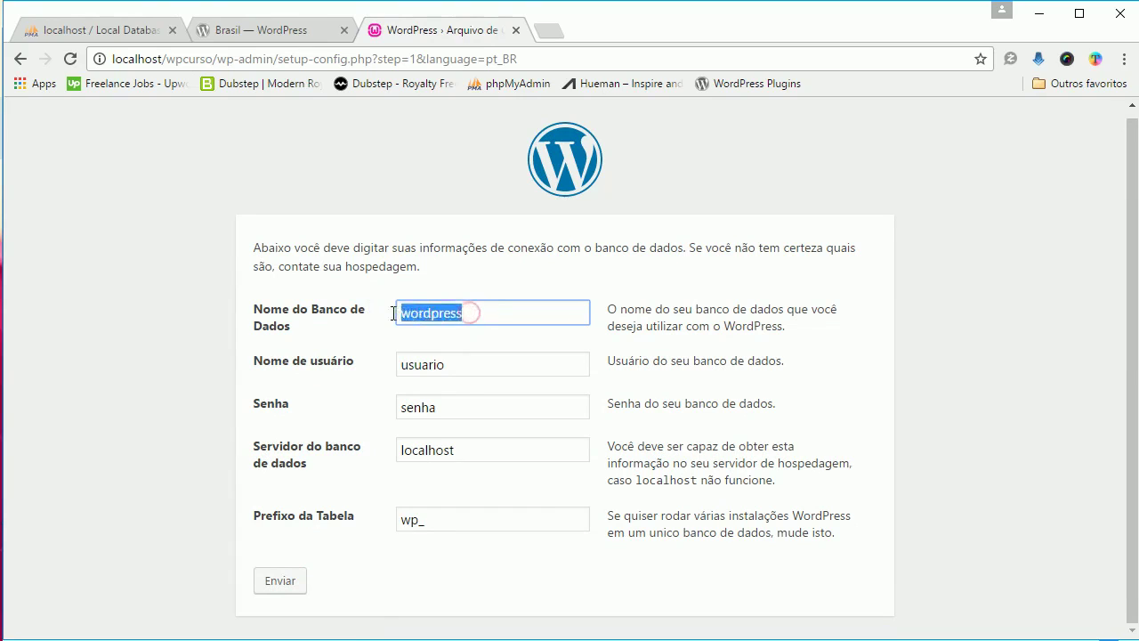
type("wp")
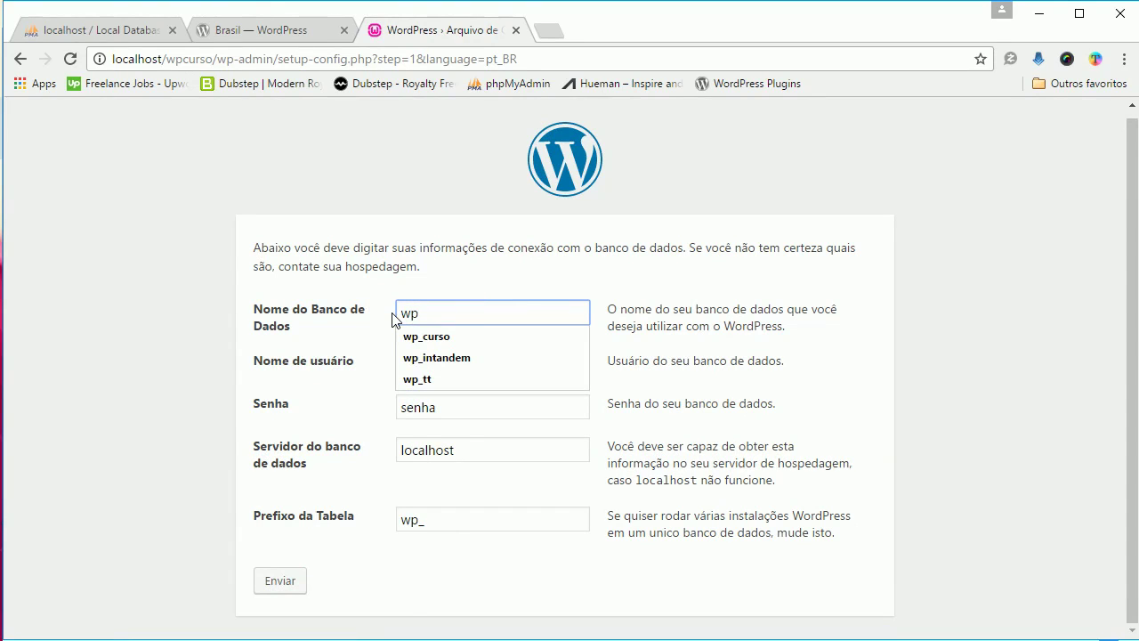
key("Down")
key("Return")
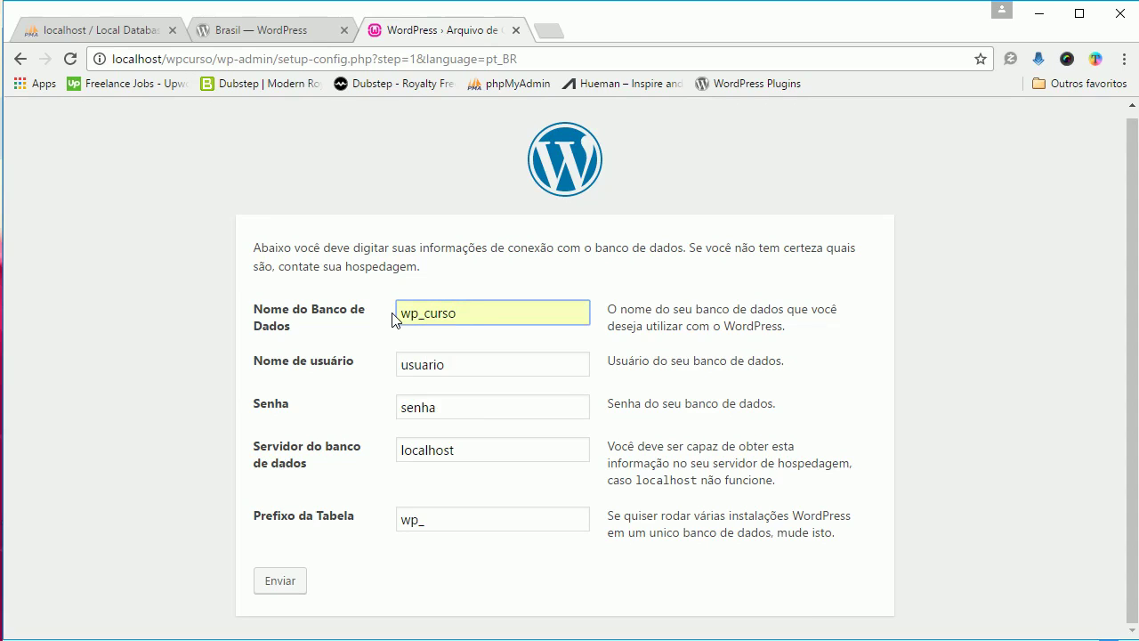
left_click_drag(459, 363, 366, 356)
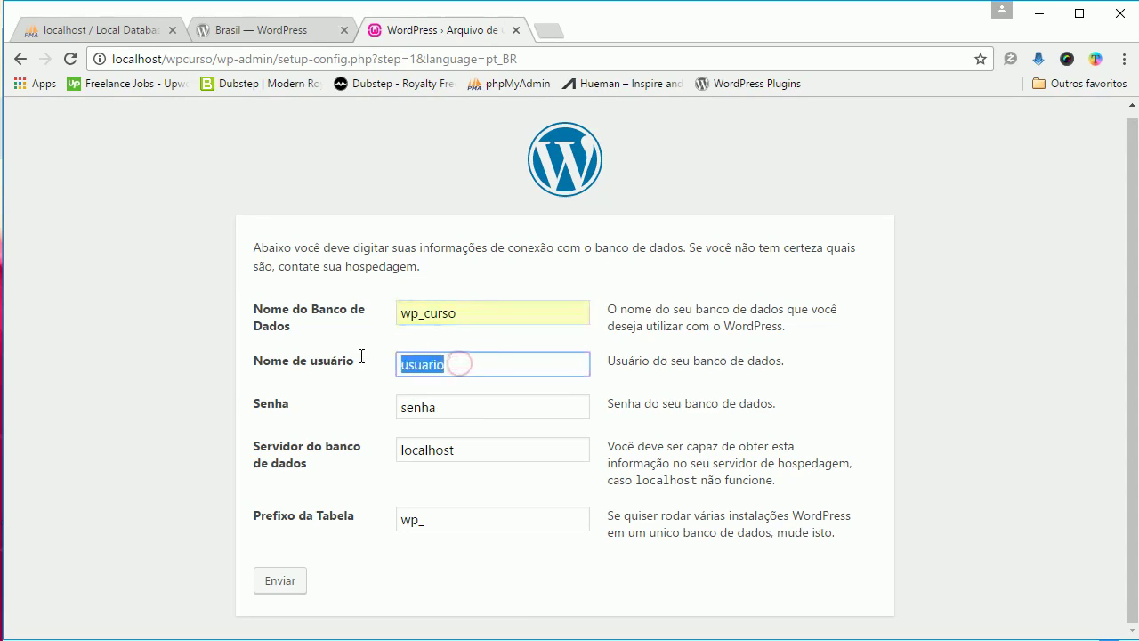
type("root")
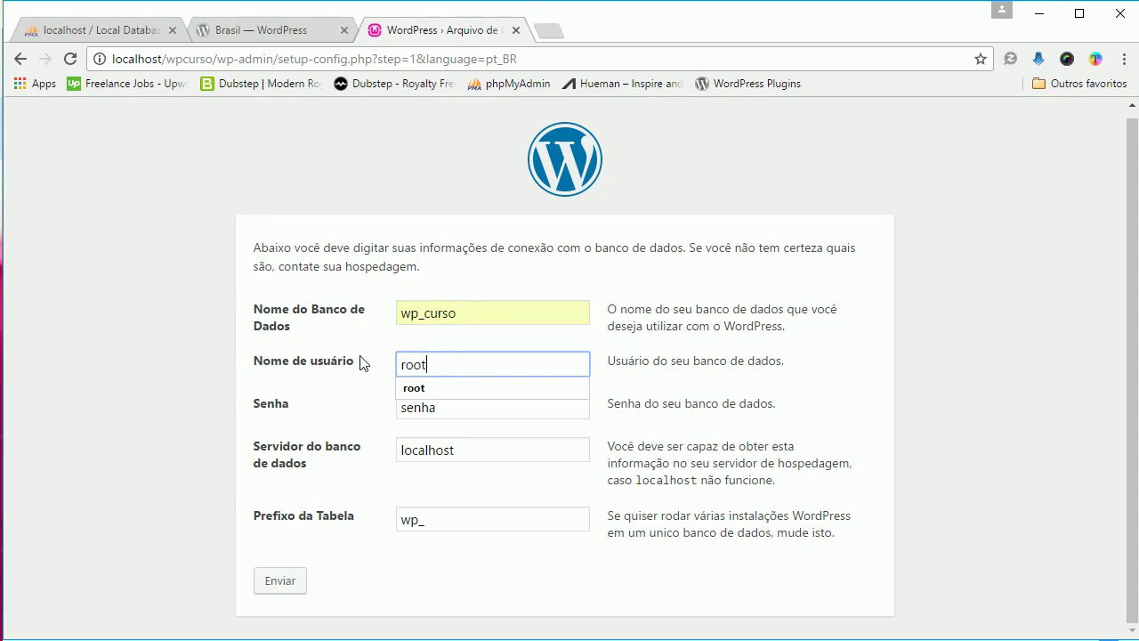
left_click_drag(447, 407, 332, 391)
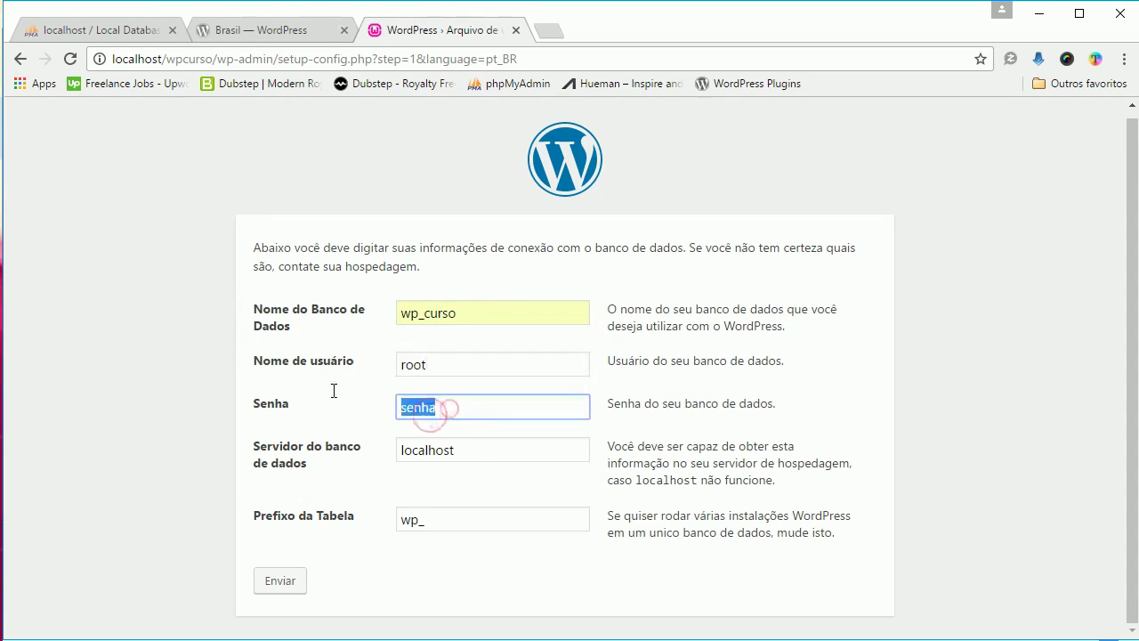
key("BackSpace")
left_click(474, 447)
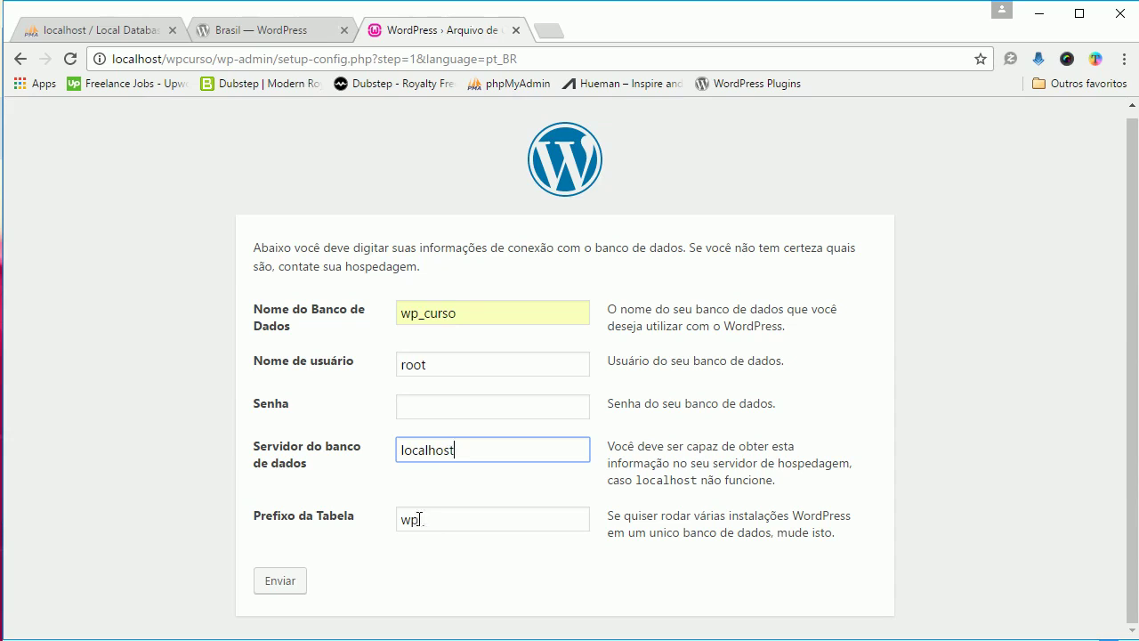
Change the table prefix to wpcrs_ and submit the connection details
left_click_drag(418, 519, 400, 519)
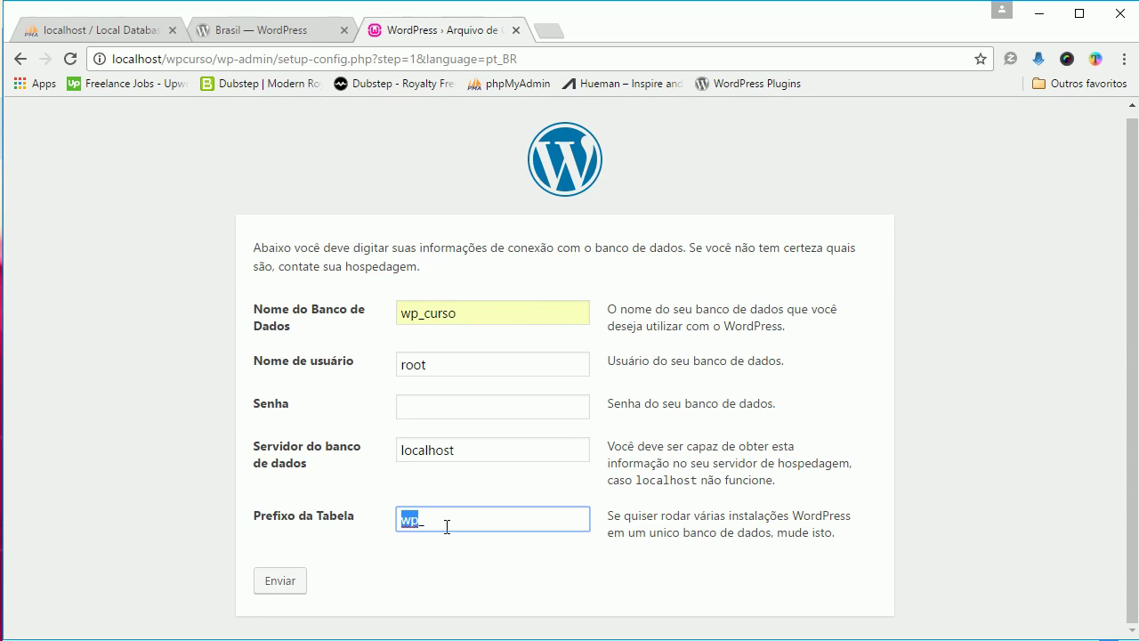
type("wpcrs")
left_click(454, 518)
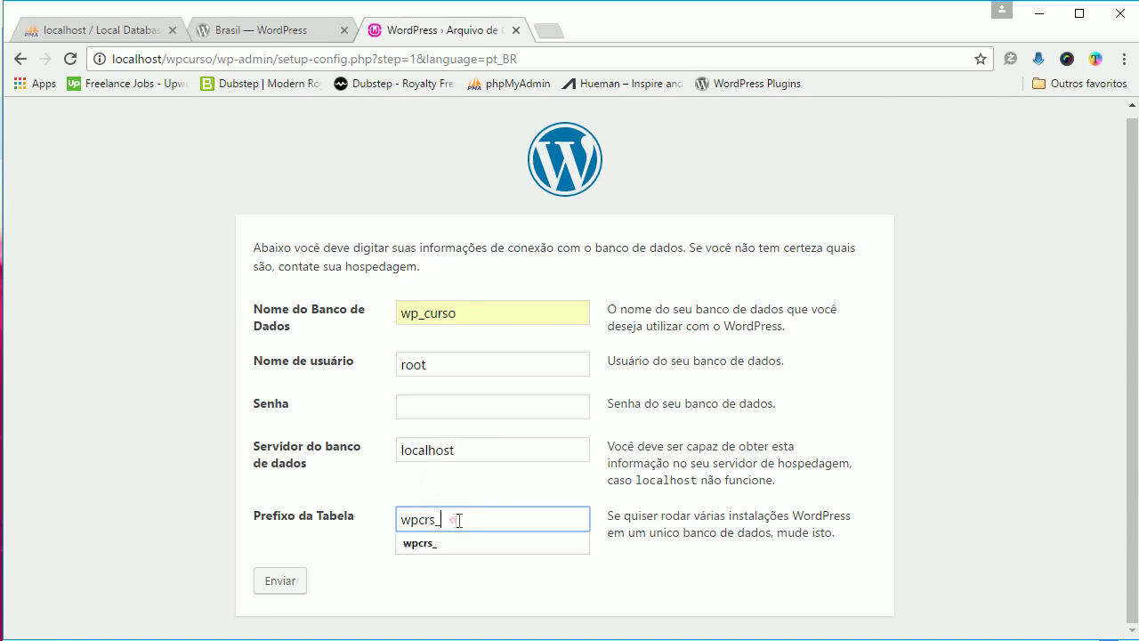
left_click(434, 517)
left_click(279, 583)
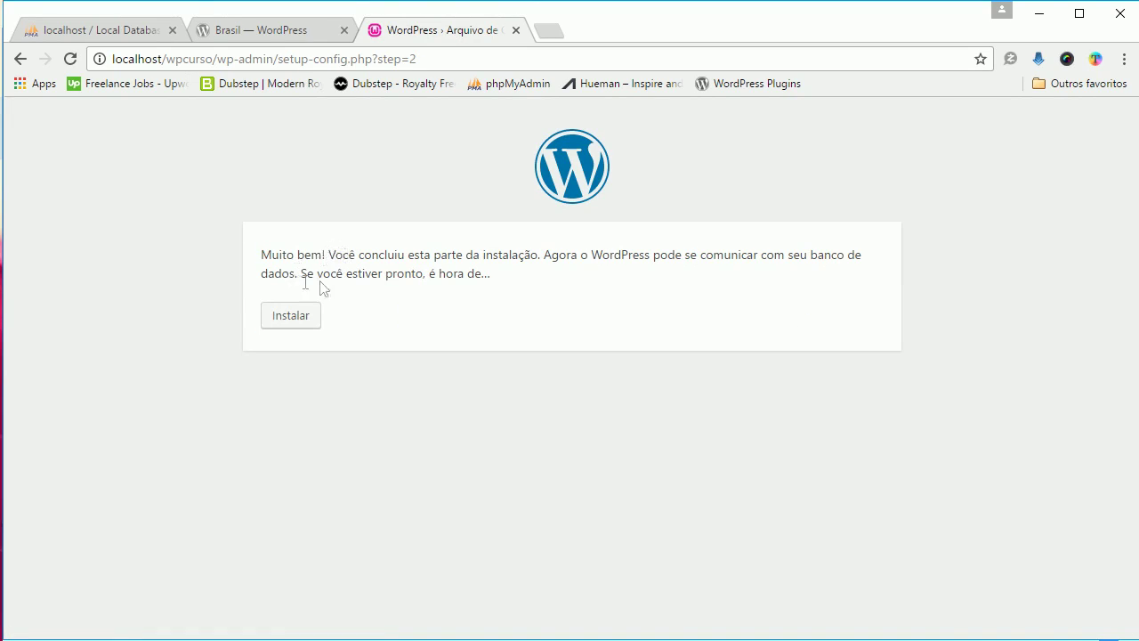
Start the installation and enter the site title 'Curso WordPress'
left_click(288, 321)
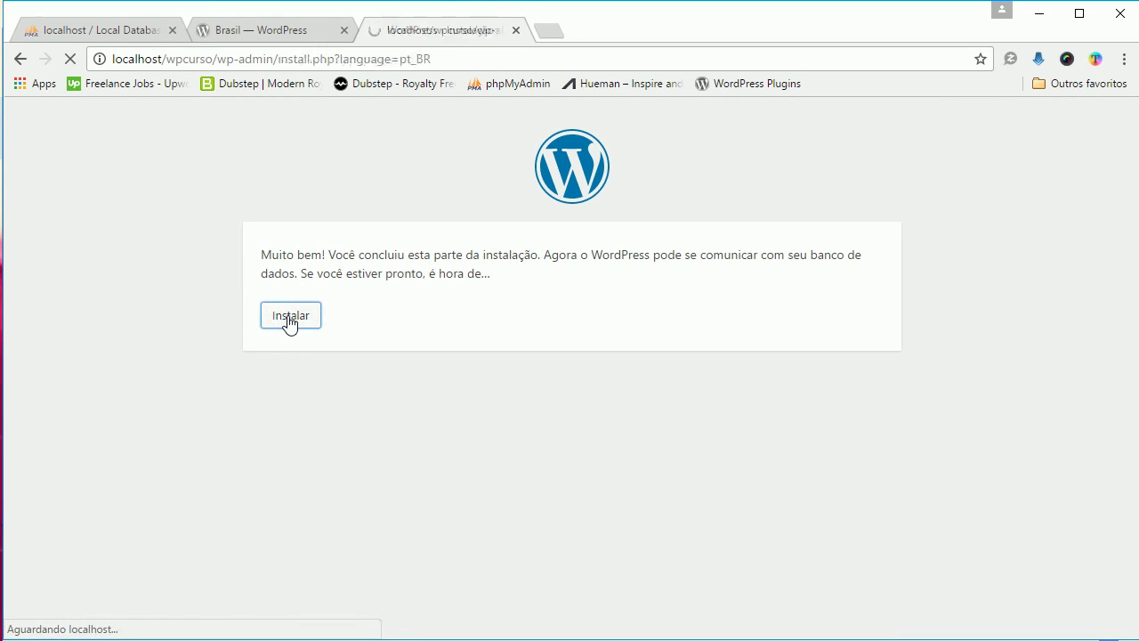
scroll(637, 424, "down", 3)
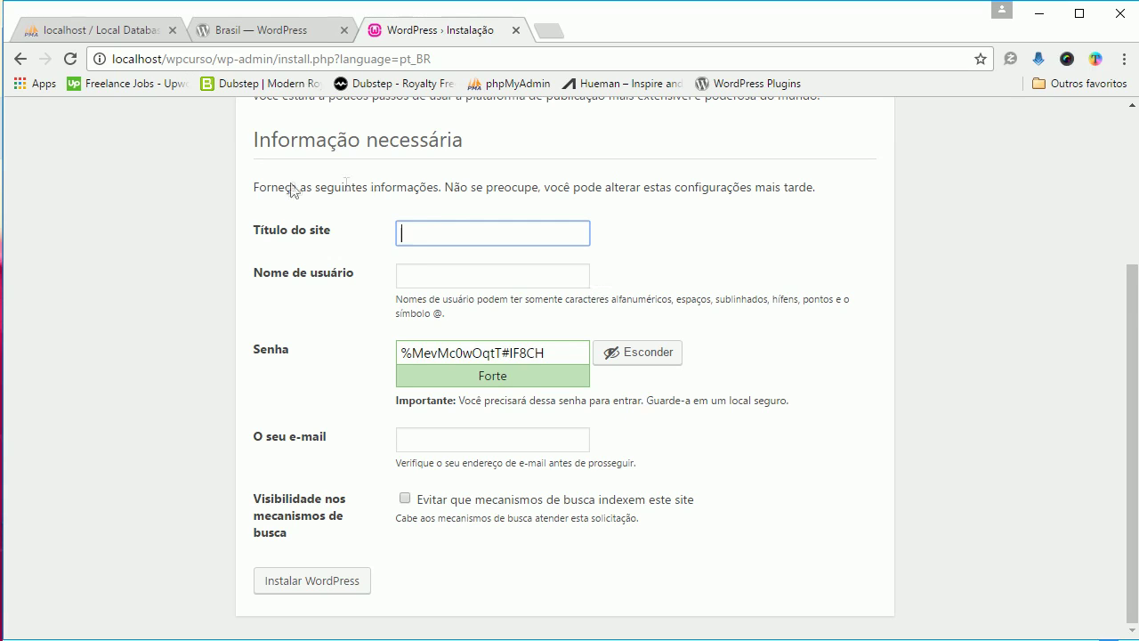
left_click(408, 229)
left_click(416, 230)
type("Curso WordpPress")
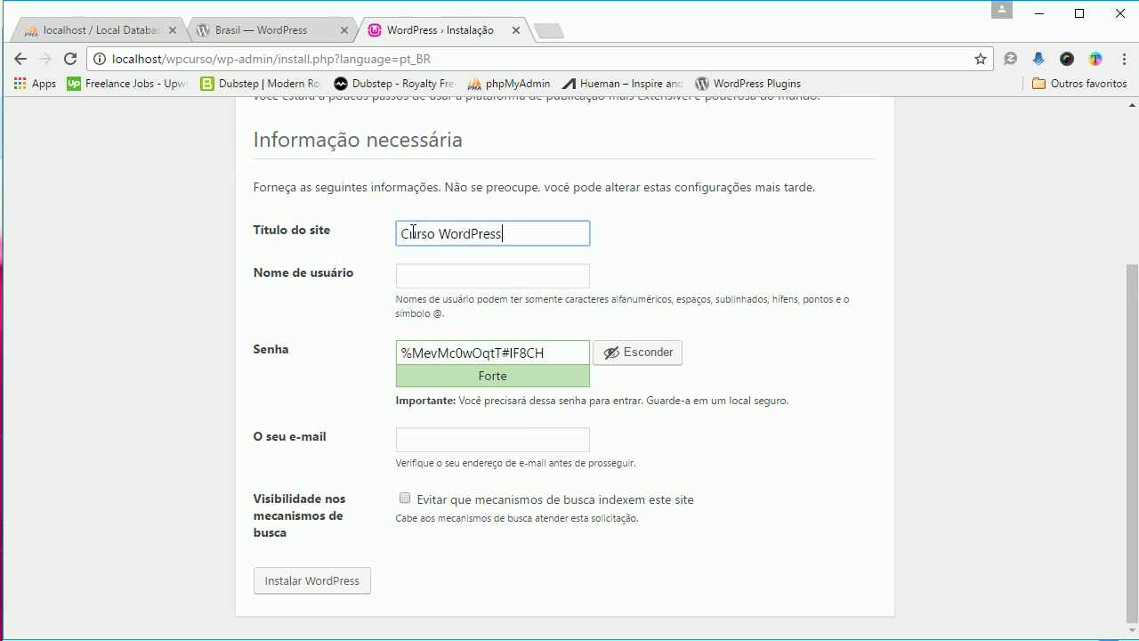
Enter the admin username and replace the generated password with a simple weak one
left_click(446, 274)
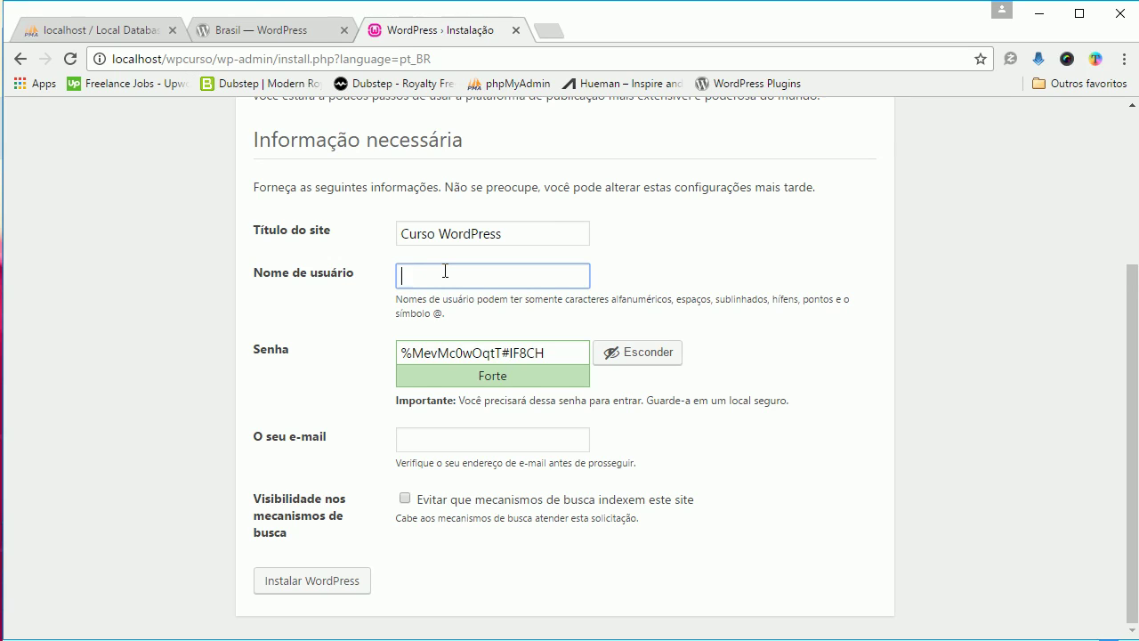
type("admin")
key("BackSpace")
key("BackSpace")
key("BackSpace")
type("marce")
left_click_drag(549, 351, 365, 347)
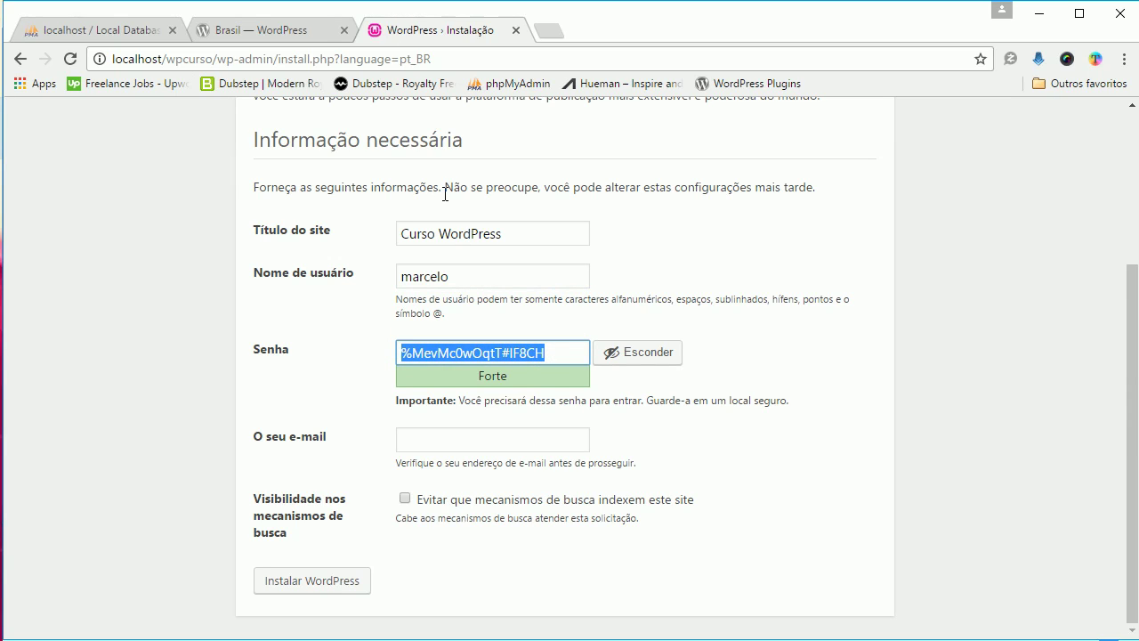
type("1234567")
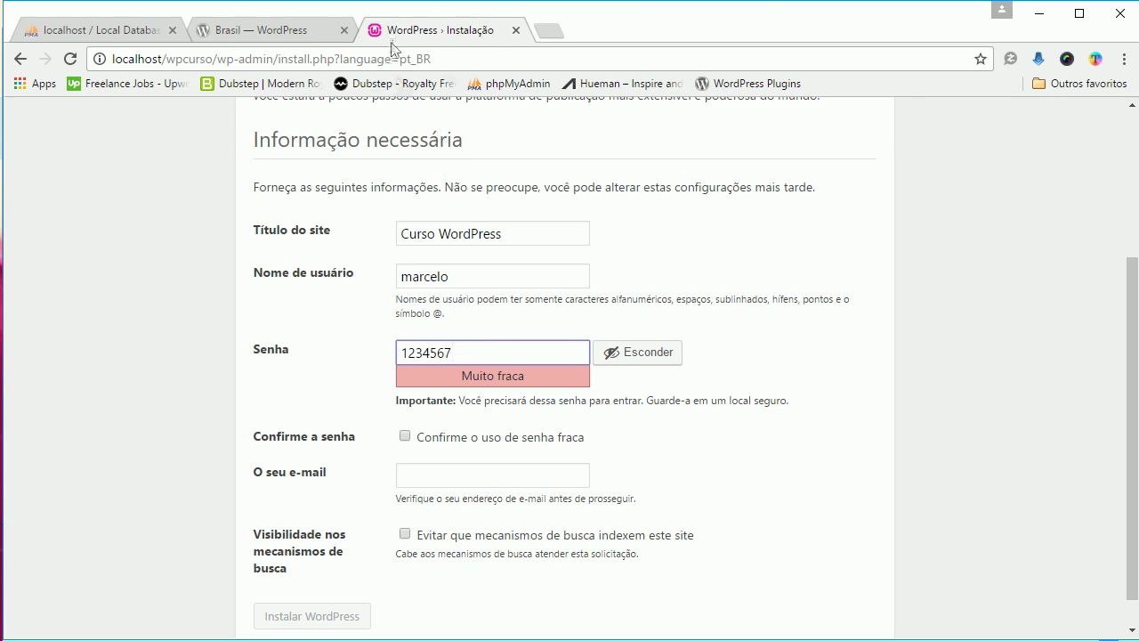
Confirm the weak password and fill in the suggested admin e-mail address
left_click(405, 434)
left_click(435, 474)
left_click(437, 500)
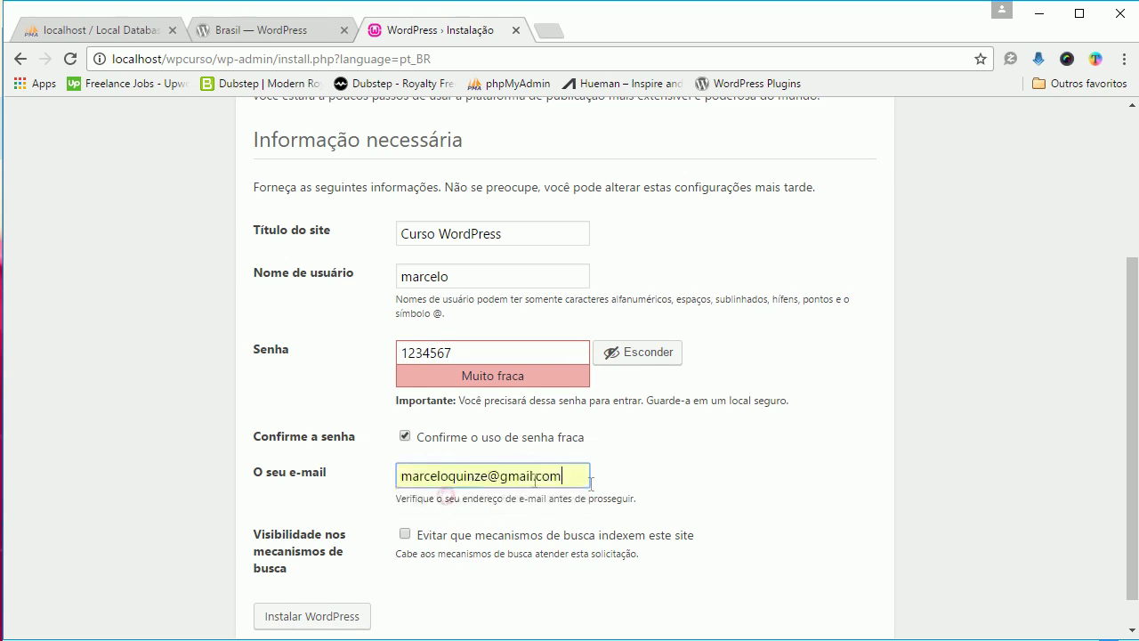
Tick 'Evitar que mecanismos de busca indexem' and run Instalar WordPress
scroll(534, 494, "down", 1)
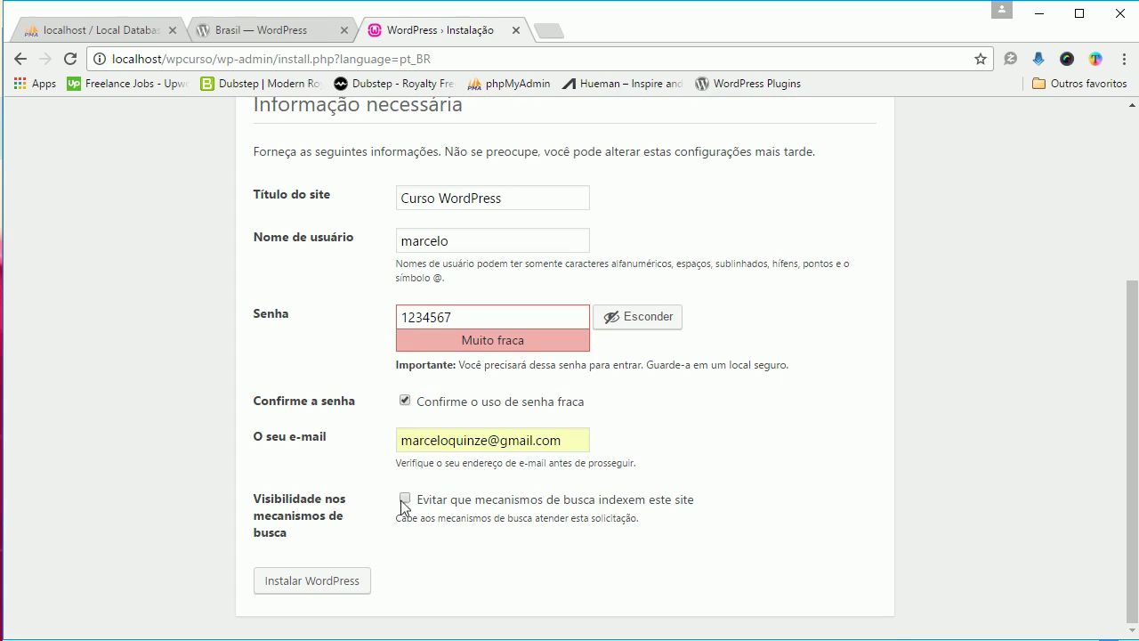
left_click(403, 498)
left_click(323, 583)
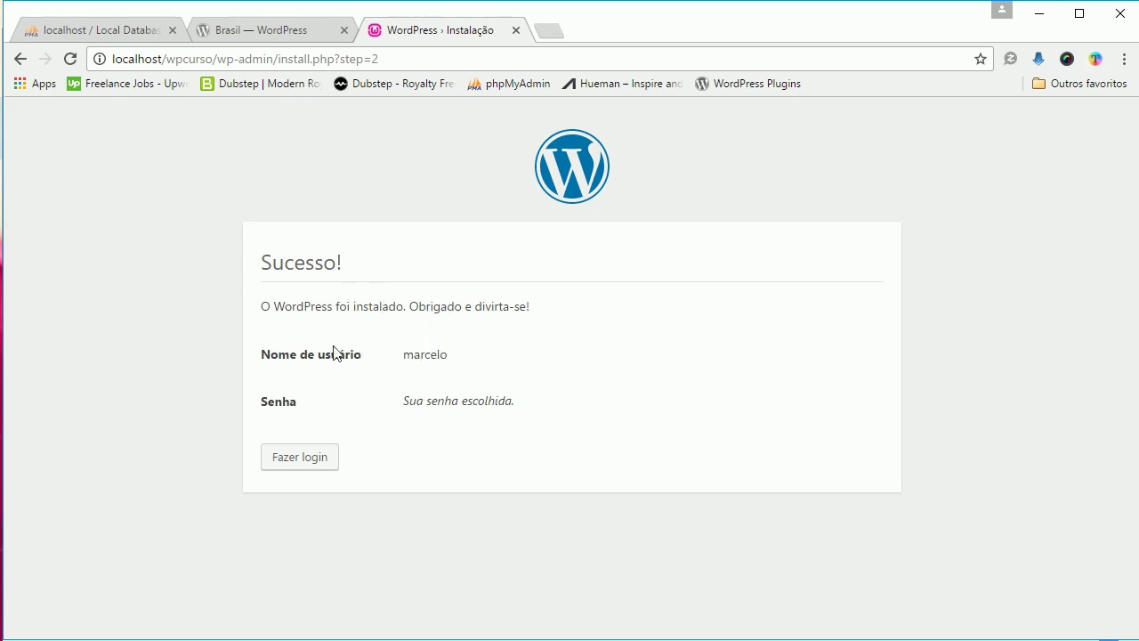
Log in with the saved admin username and the account password to reach the Painel
left_click(307, 466)
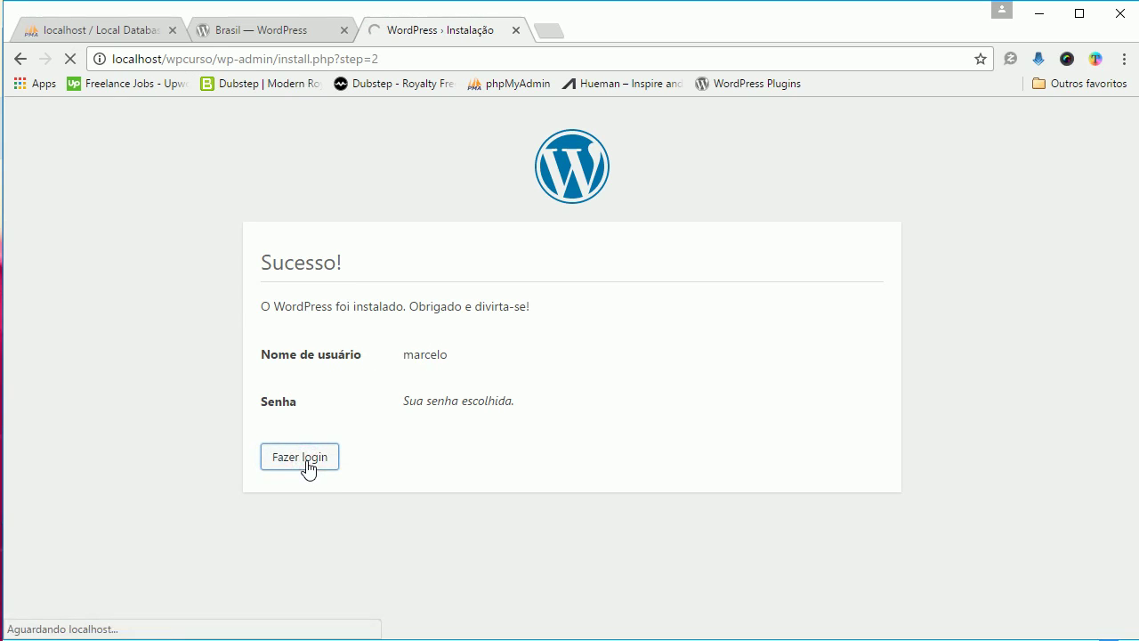
left_click(471, 350)
left_click(478, 380)
left_click(501, 416)
type("m")
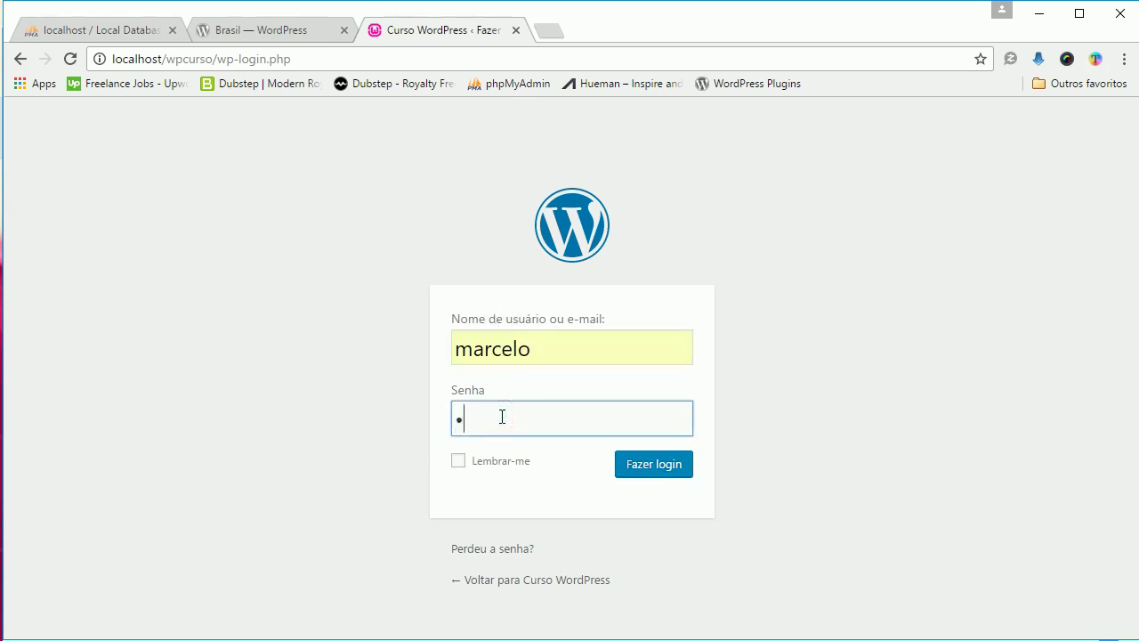
type("arcelo")
key("Return")
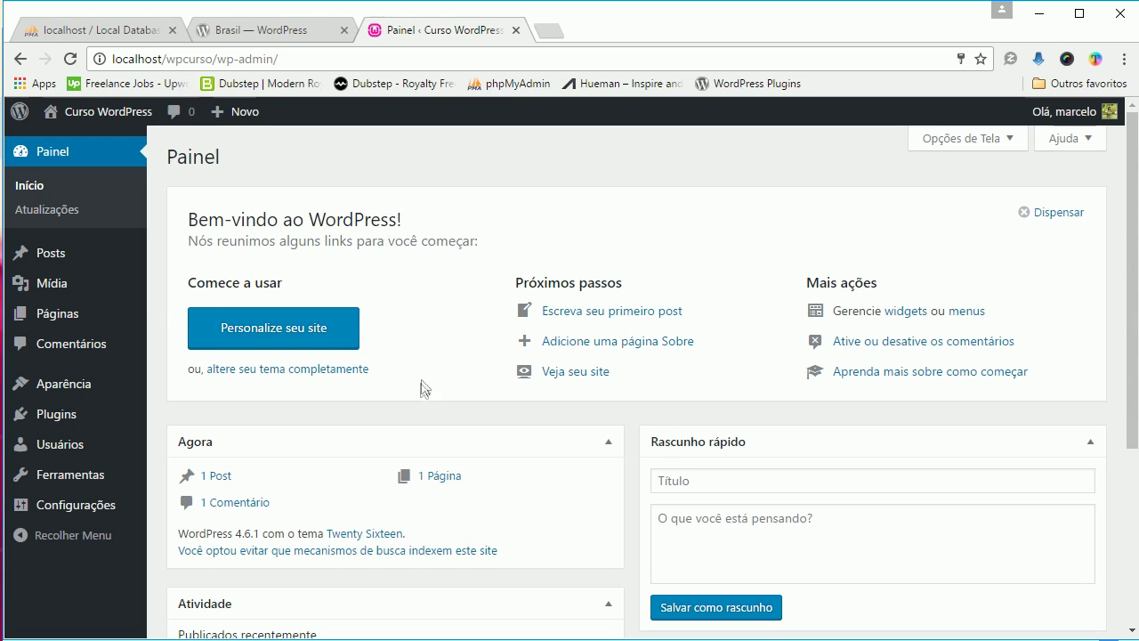
mouse_move(71, 389)
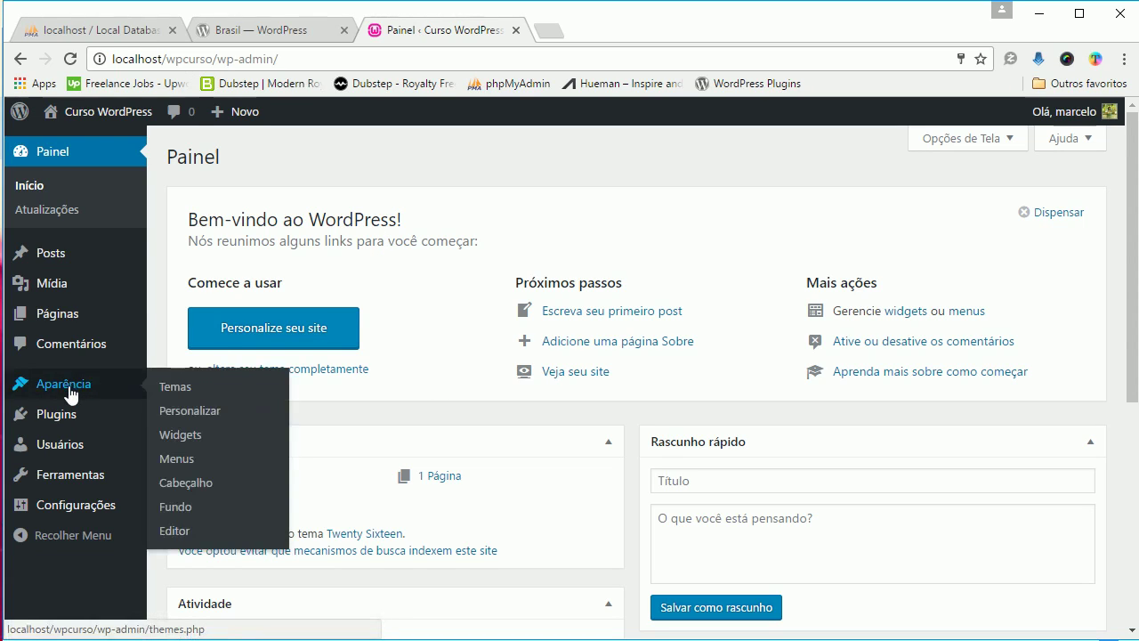
Open Aparência > Temas and review the installed Twenty Sixteen, Twenty Fifteen and Twenty Fourteen themes
left_click(198, 390)
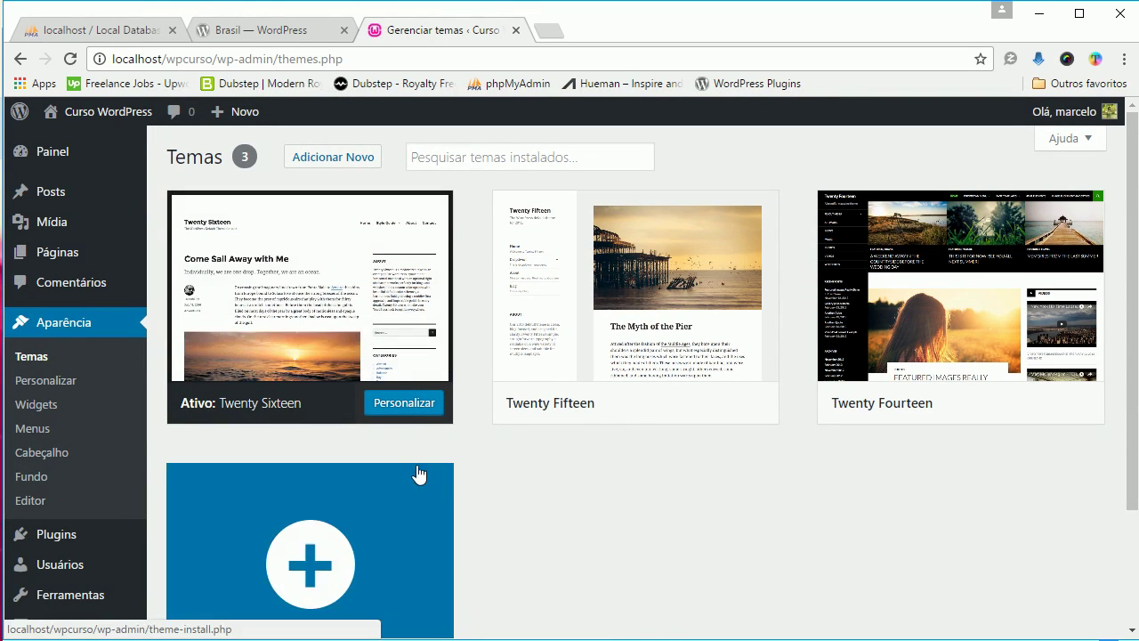
scroll(445, 448, "down", 1)
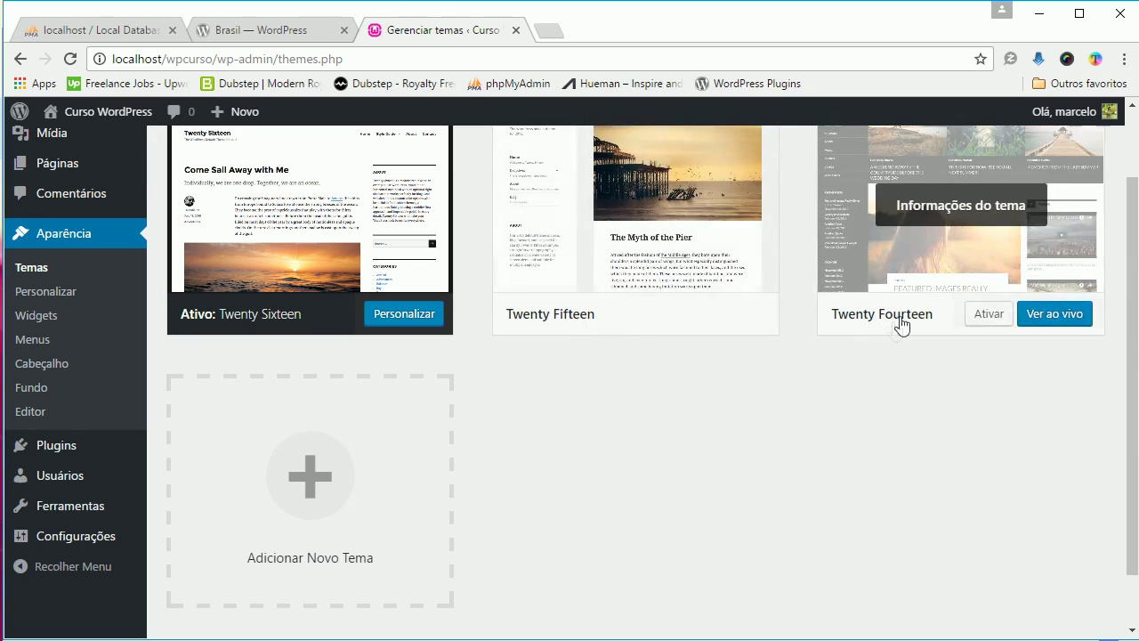
scroll(801, 418, "up", 1)
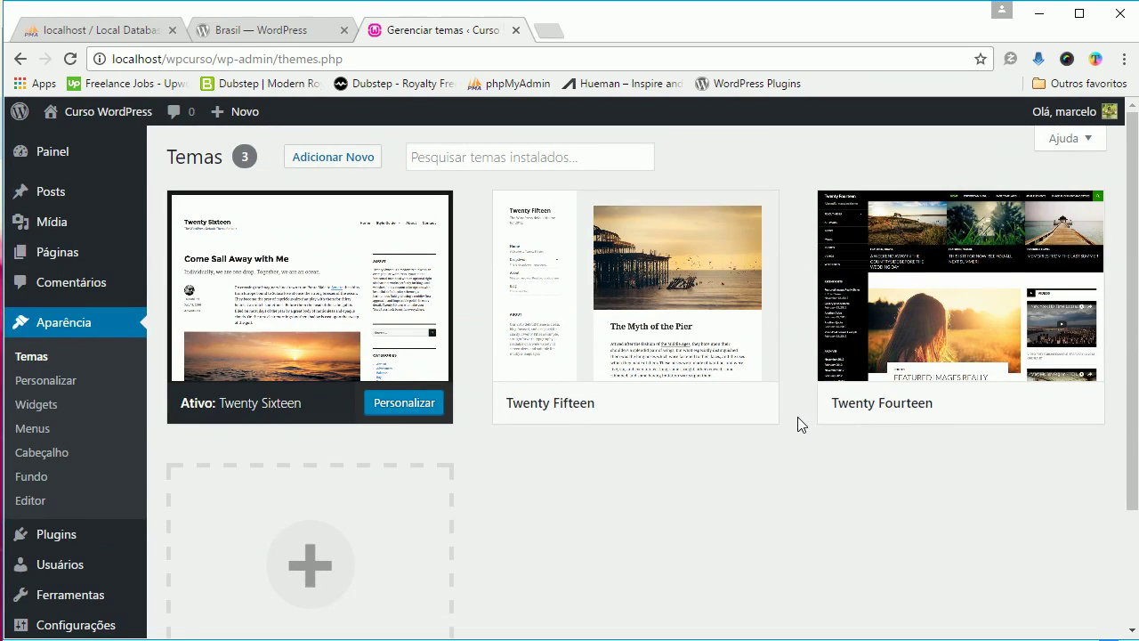
mouse_move(366, 282)
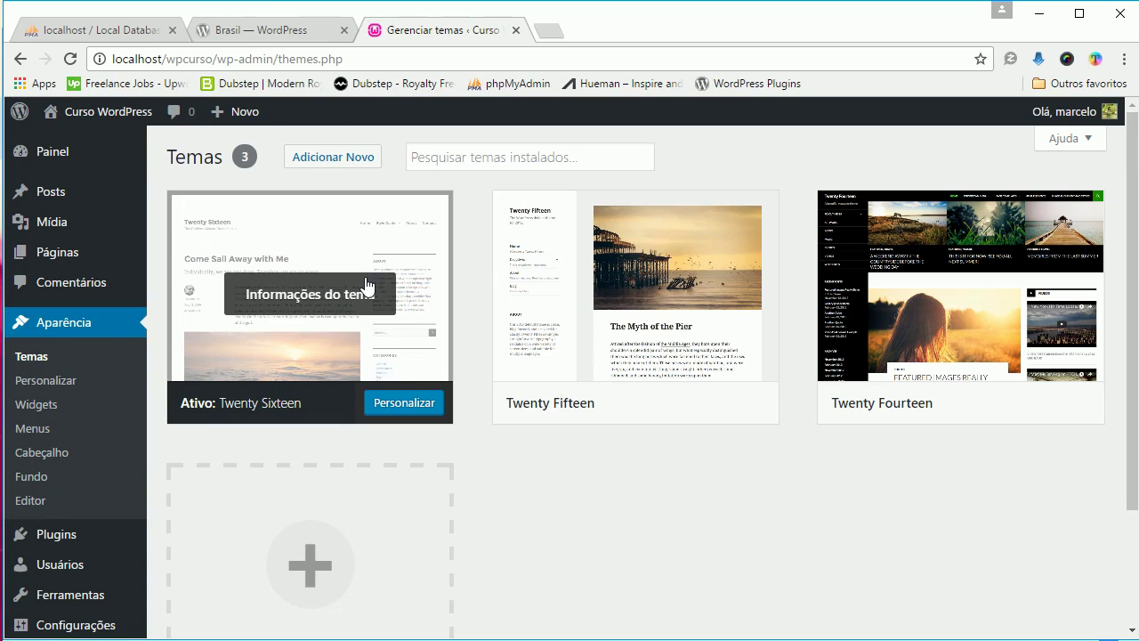
left_click(410, 408)
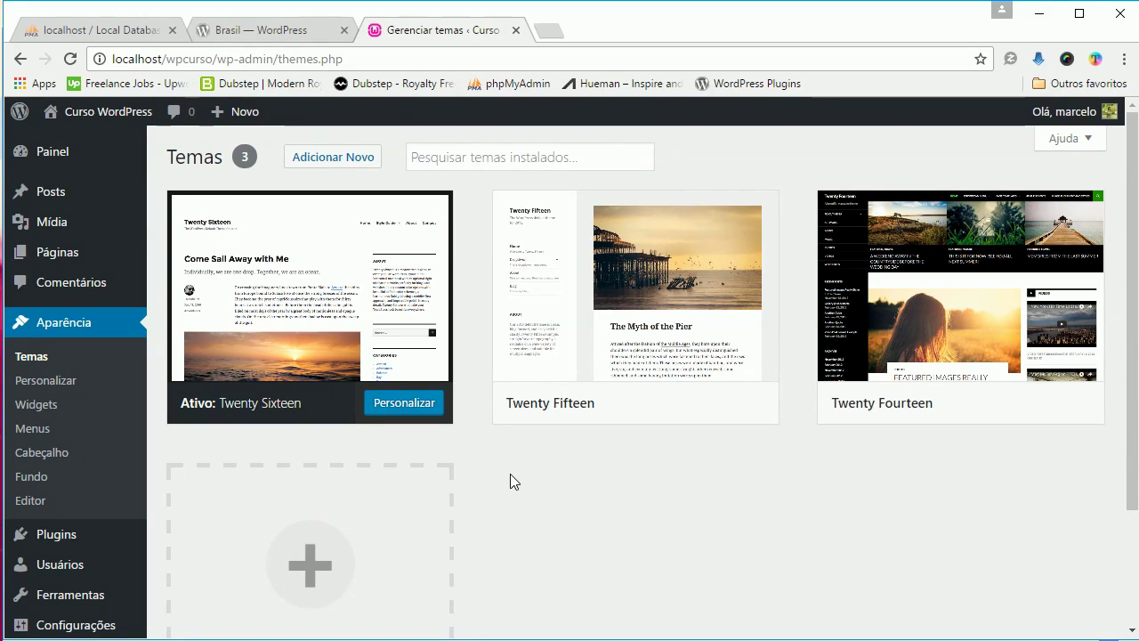
mouse_move(400, 261)
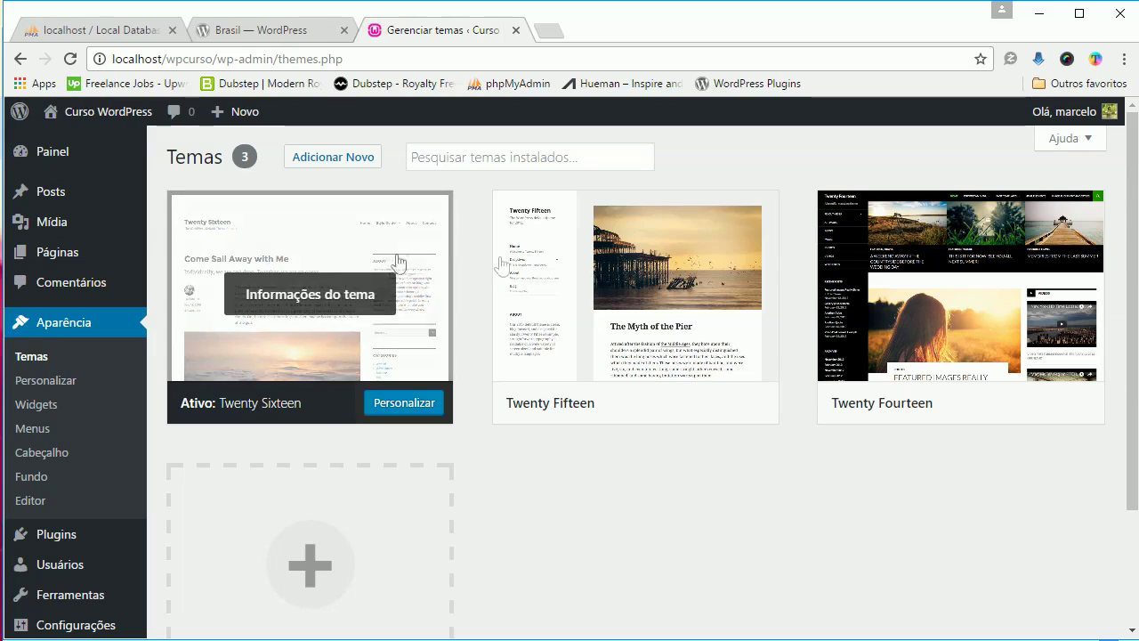